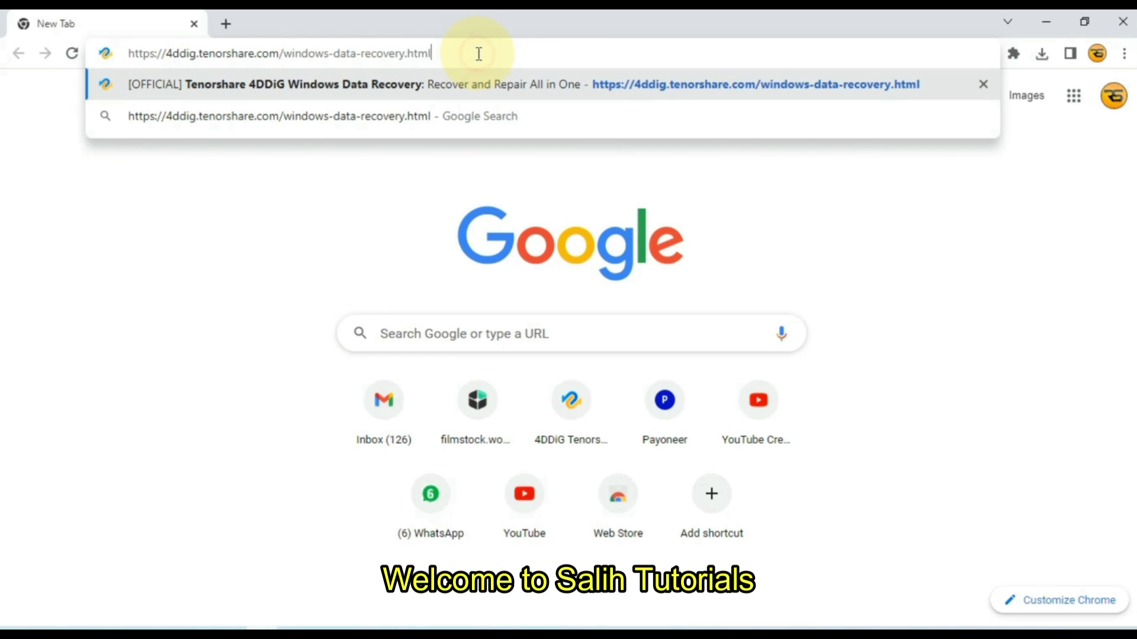
- Load the 4ddig.tenorshare.com Windows Data Recovery page from the address bar
{"action": "key", "text": "Return"}
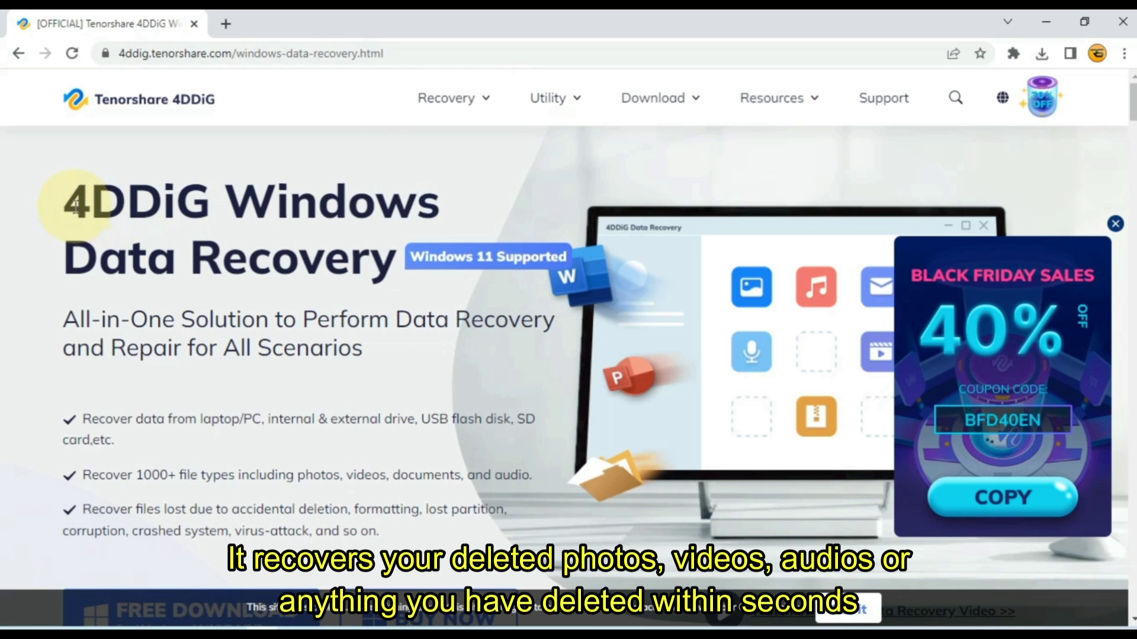
- Highlight the product heading and collapse the Black Friday popup to its 40% OFF badge
{"action": "left_click_drag", "start_coordinate": [75, 203], "coordinate": [369, 273]}
{"action": "left_click", "coordinate": [391, 282]}
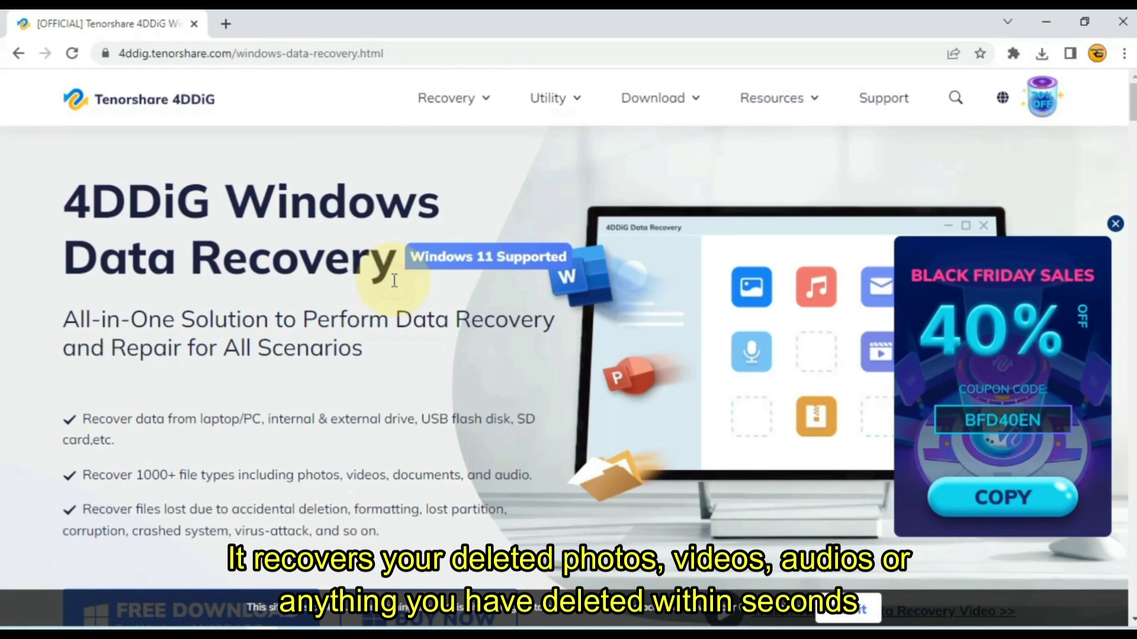
{"action": "scroll", "coordinate": [2, 182], "scroll_direction": "down", "scroll_amount": 1}
{"action": "scroll", "coordinate": [2, 186], "scroll_direction": "down", "scroll_amount": 1}
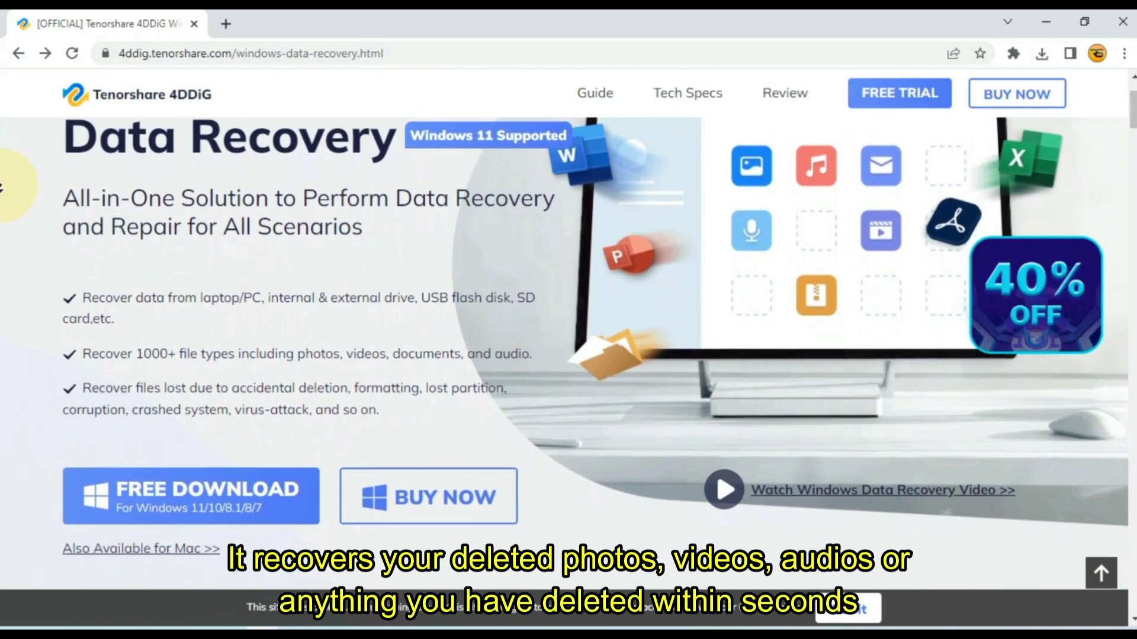
{"action": "scroll", "coordinate": [3, 186], "scroll_direction": "down", "scroll_amount": 1}
{"action": "scroll", "coordinate": [2, 186], "scroll_direction": "down", "scroll_amount": 1}
{"action": "scroll", "coordinate": [3, 186], "scroll_direction": "down", "scroll_amount": 1}
{"action": "scroll", "coordinate": [3, 187], "scroll_direction": "down", "scroll_amount": 1}
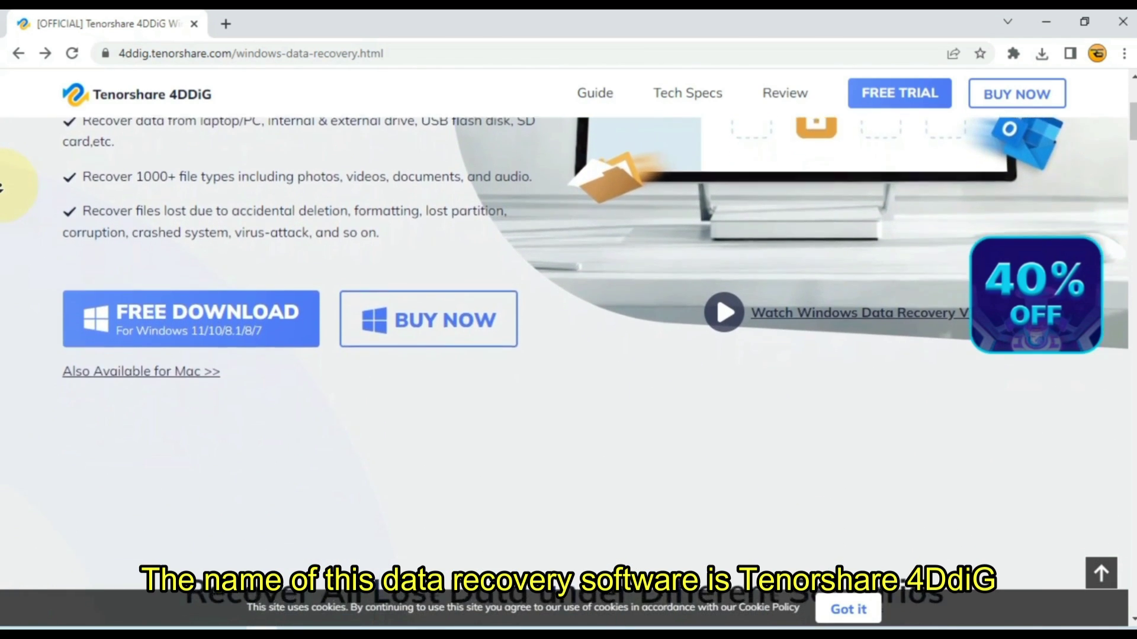
{"action": "scroll", "coordinate": [2, 187], "scroll_direction": "down", "scroll_amount": 1}
{"action": "scroll", "coordinate": [2, 187], "scroll_direction": "down", "scroll_amount": 1}
{"action": "scroll", "coordinate": [3, 187], "scroll_direction": "down", "scroll_amount": 1}
{"action": "scroll", "coordinate": [2, 187], "scroll_direction": "down", "scroll_amount": 1}
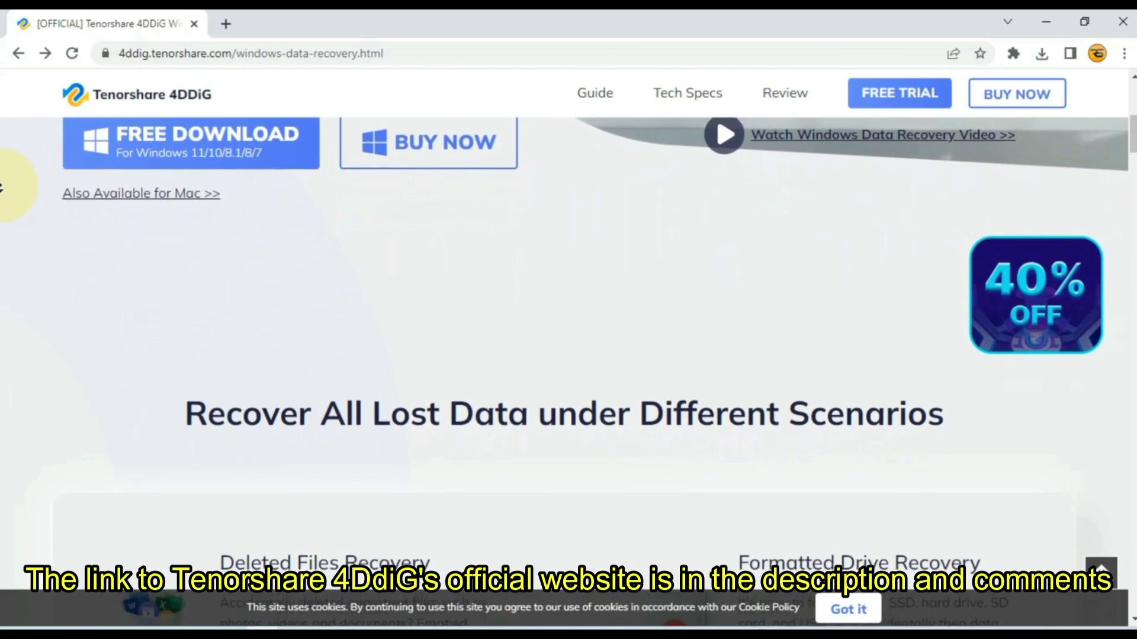
{"action": "scroll", "coordinate": [3, 186], "scroll_direction": "down", "scroll_amount": 1}
{"action": "scroll", "coordinate": [3, 187], "scroll_direction": "down", "scroll_amount": 1}
{"action": "scroll", "coordinate": [3, 186], "scroll_direction": "down", "scroll_amount": 1}
{"action": "scroll", "coordinate": [3, 187], "scroll_direction": "down", "scroll_amount": 1}
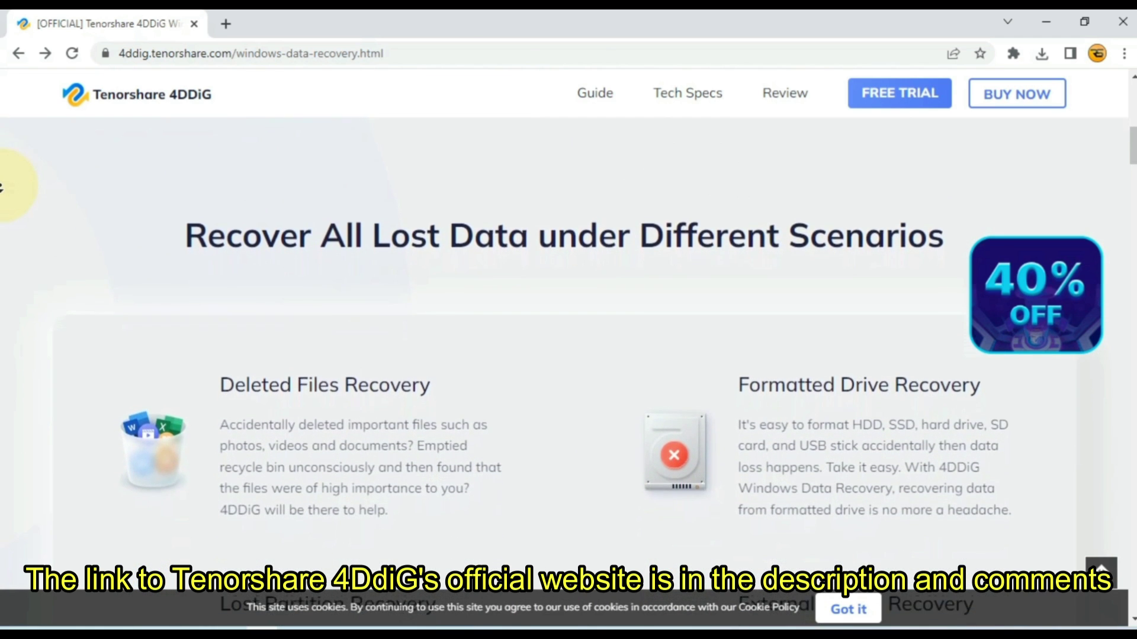
{"action": "scroll", "coordinate": [2, 187], "scroll_direction": "down", "scroll_amount": 1}
{"action": "scroll", "coordinate": [3, 186], "scroll_direction": "down", "scroll_amount": 1}
{"action": "scroll", "coordinate": [3, 187], "scroll_direction": "down", "scroll_amount": 1}
{"action": "scroll", "coordinate": [3, 187], "scroll_direction": "down", "scroll_amount": 1}
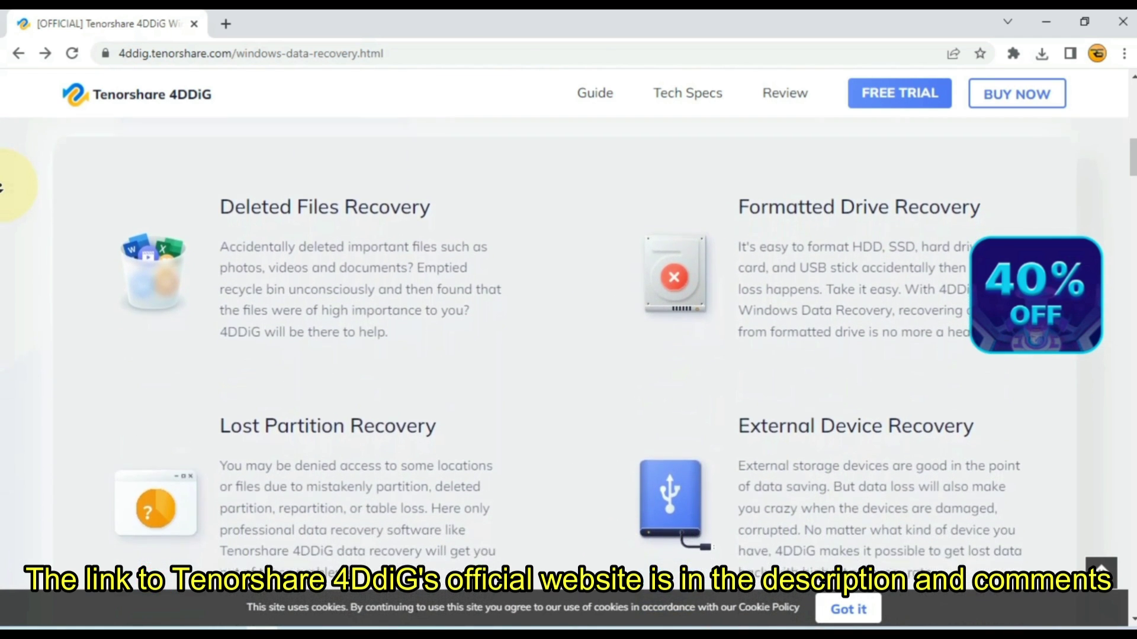
{"action": "scroll", "coordinate": [3, 187], "scroll_direction": "down", "scroll_amount": 1}
{"action": "scroll", "coordinate": [2, 187], "scroll_direction": "down", "scroll_amount": 1}
{"action": "scroll", "coordinate": [2, 187], "scroll_direction": "down", "scroll_amount": 1}
{"action": "scroll", "coordinate": [2, 187], "scroll_direction": "down", "scroll_amount": 1}
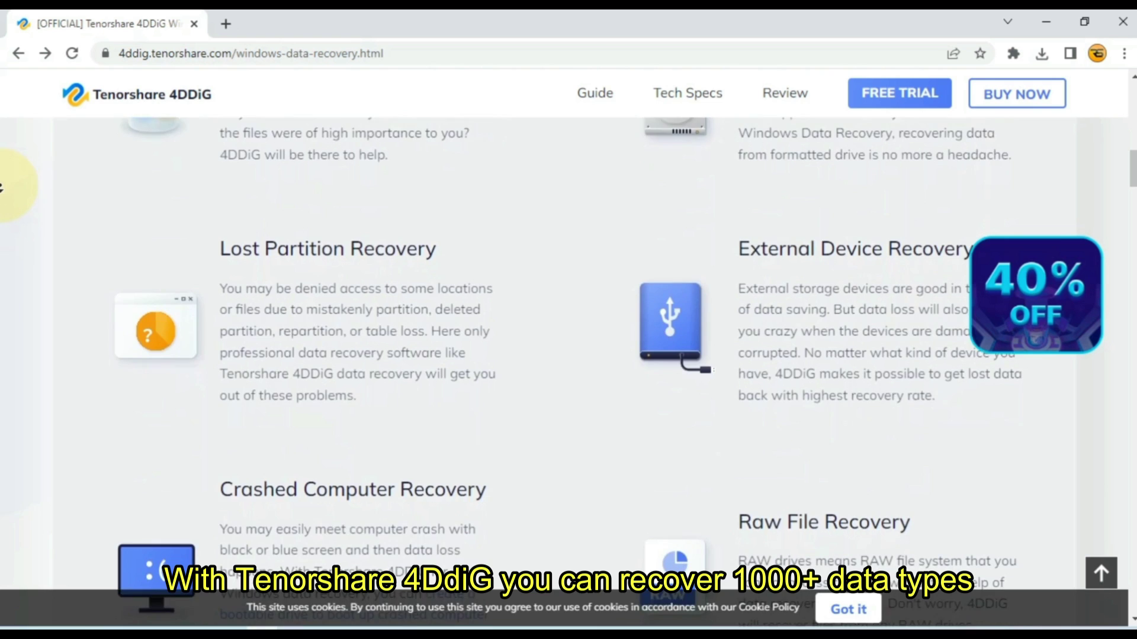
{"action": "scroll", "coordinate": [3, 186], "scroll_direction": "down", "scroll_amount": 1}
{"action": "scroll", "coordinate": [3, 187], "scroll_direction": "down", "scroll_amount": 1}
{"action": "scroll", "coordinate": [3, 187], "scroll_direction": "down", "scroll_amount": 1}
{"action": "scroll", "coordinate": [3, 187], "scroll_direction": "down", "scroll_amount": 1}
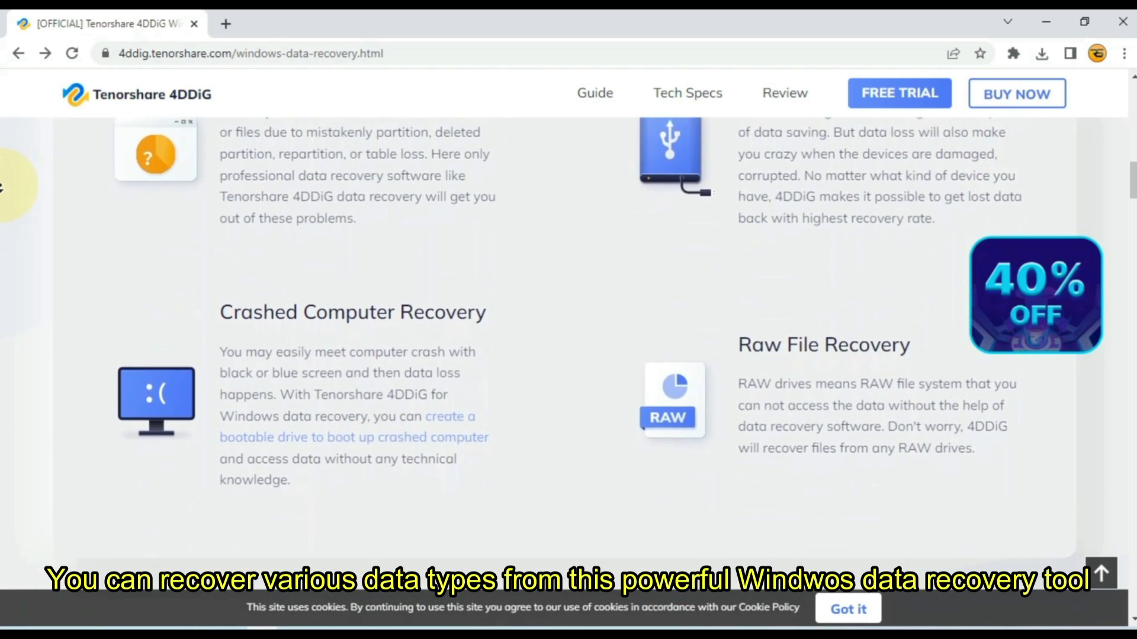
{"action": "scroll", "coordinate": [3, 186], "scroll_direction": "down", "scroll_amount": 1}
{"action": "scroll", "coordinate": [3, 186], "scroll_direction": "down", "scroll_amount": 1}
{"action": "scroll", "coordinate": [3, 187], "scroll_direction": "down", "scroll_amount": 1}
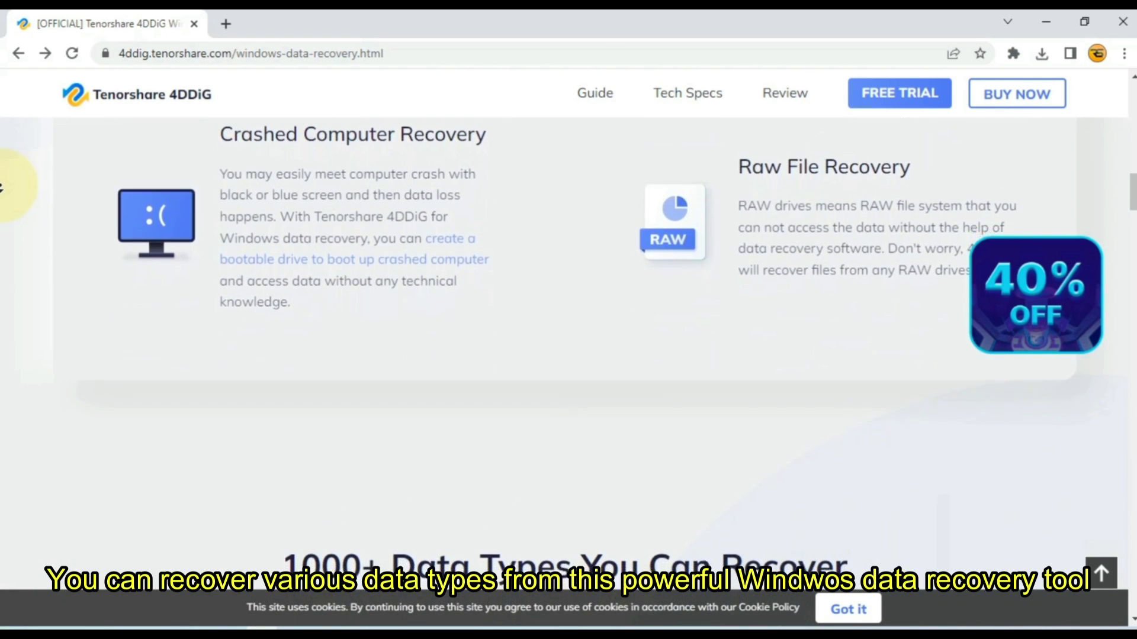
{"action": "scroll", "coordinate": [3, 187], "scroll_direction": "down", "scroll_amount": 1}
{"action": "scroll", "coordinate": [3, 187], "scroll_direction": "down", "scroll_amount": 1}
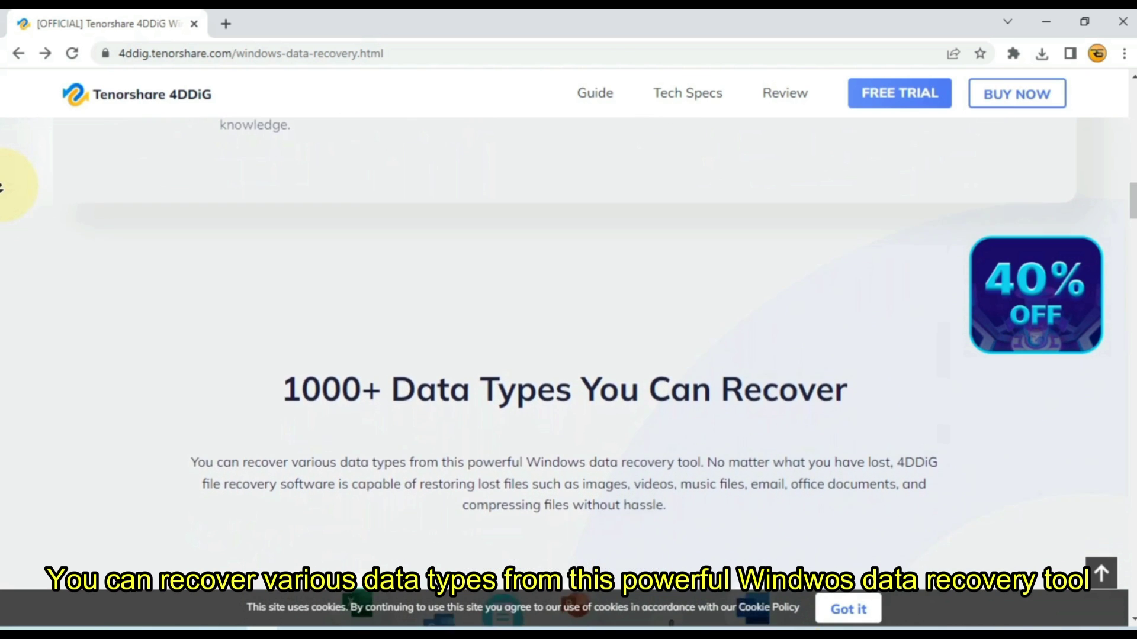
{"action": "scroll", "coordinate": [3, 187], "scroll_direction": "down", "scroll_amount": 1}
{"action": "scroll", "coordinate": [3, 187], "scroll_direction": "down", "scroll_amount": 1}
{"action": "scroll", "coordinate": [3, 187], "scroll_direction": "down", "scroll_amount": 1}
{"action": "scroll", "coordinate": [3, 187], "scroll_direction": "down", "scroll_amount": 1}
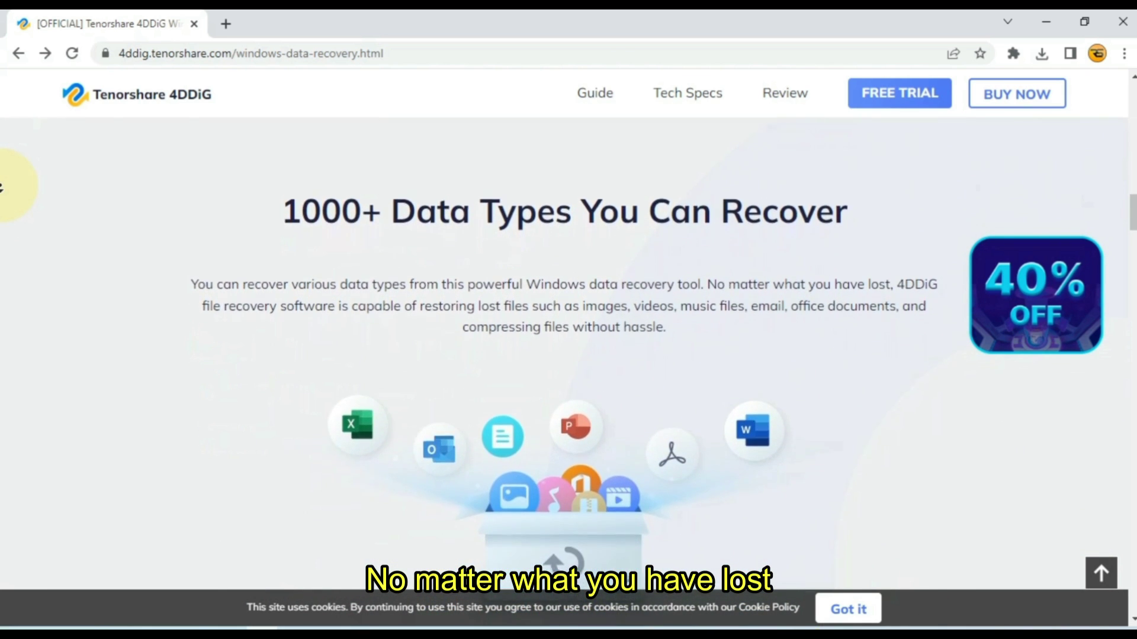
{"action": "scroll", "coordinate": [2, 187], "scroll_direction": "down", "scroll_amount": 1}
{"action": "scroll", "coordinate": [3, 186], "scroll_direction": "down", "scroll_amount": 1}
{"action": "scroll", "coordinate": [3, 188], "scroll_direction": "down", "scroll_amount": 1}
{"action": "scroll", "coordinate": [3, 187], "scroll_direction": "down", "scroll_amount": 1}
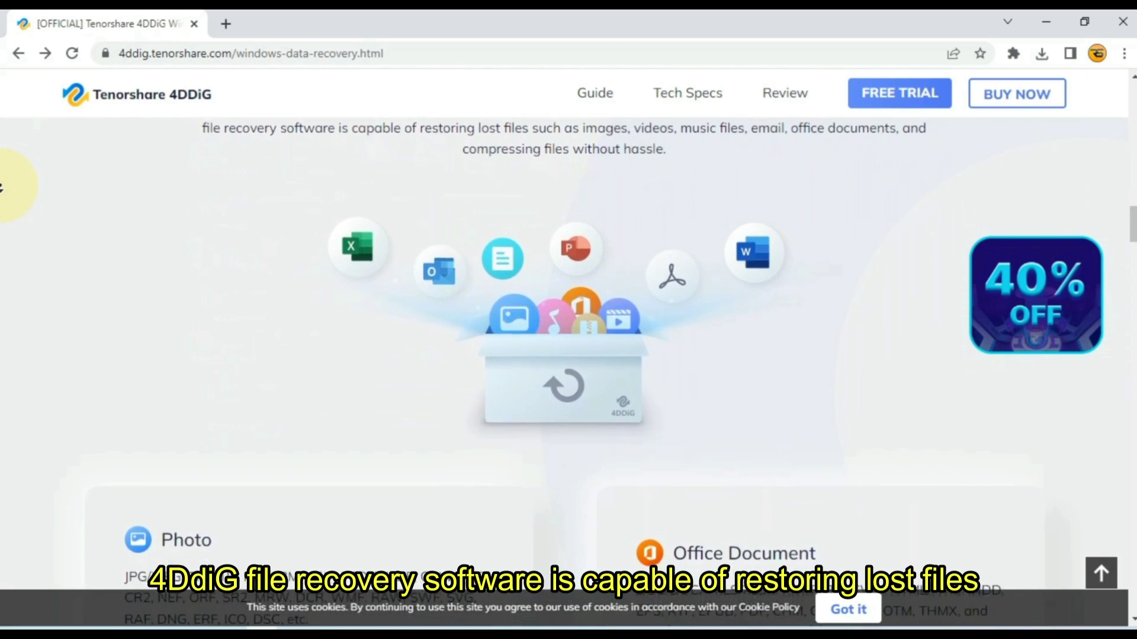
{"action": "scroll", "coordinate": [3, 187], "scroll_direction": "down", "scroll_amount": 1}
{"action": "scroll", "coordinate": [3, 186], "scroll_direction": "down", "scroll_amount": 1}
{"action": "scroll", "coordinate": [3, 186], "scroll_direction": "down", "scroll_amount": 1}
{"action": "scroll", "coordinate": [3, 187], "scroll_direction": "down", "scroll_amount": 1}
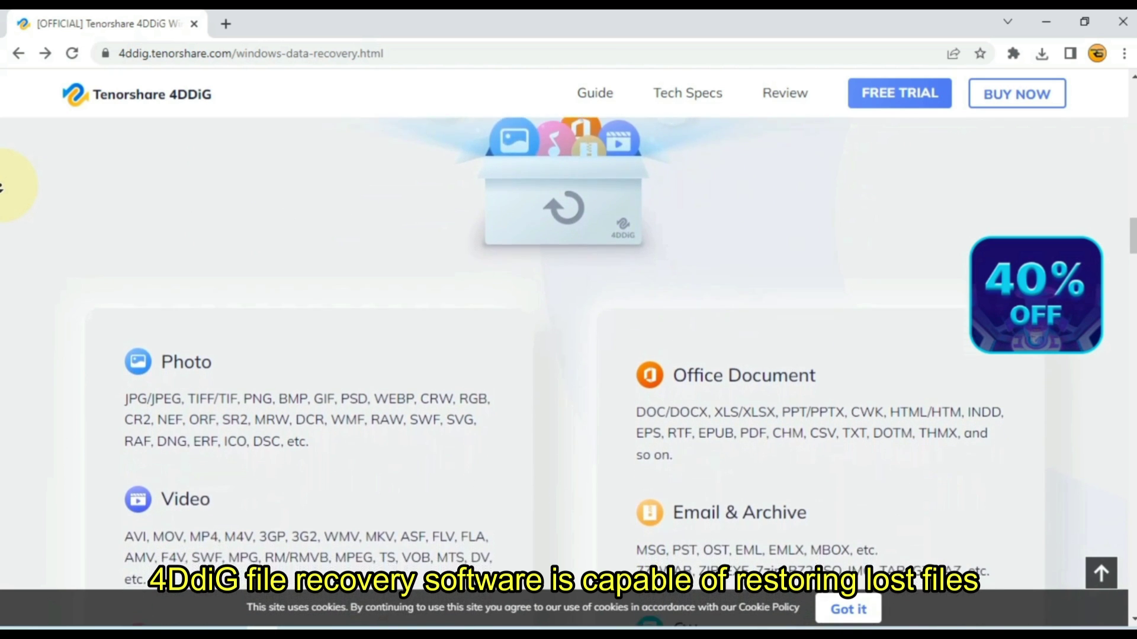
{"action": "scroll", "coordinate": [3, 187], "scroll_direction": "down", "scroll_amount": 1}
{"action": "scroll", "coordinate": [3, 187], "scroll_direction": "down", "scroll_amount": 1}
{"action": "scroll", "coordinate": [3, 187], "scroll_direction": "down", "scroll_amount": 1}
{"action": "scroll", "coordinate": [3, 187], "scroll_direction": "down", "scroll_amount": 1}
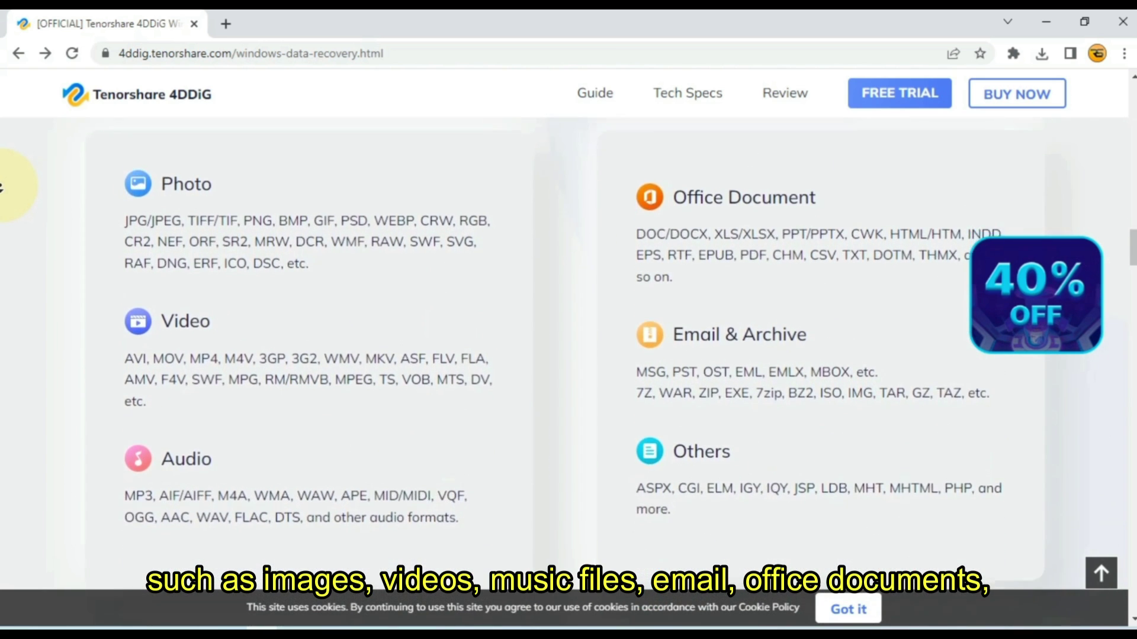
{"action": "scroll", "coordinate": [3, 187], "scroll_direction": "down", "scroll_amount": 1}
{"action": "scroll", "coordinate": [3, 186], "scroll_direction": "down", "scroll_amount": 1}
{"action": "scroll", "coordinate": [3, 187], "scroll_direction": "down", "scroll_amount": 1}
{"action": "scroll", "coordinate": [3, 187], "scroll_direction": "down", "scroll_amount": 1}
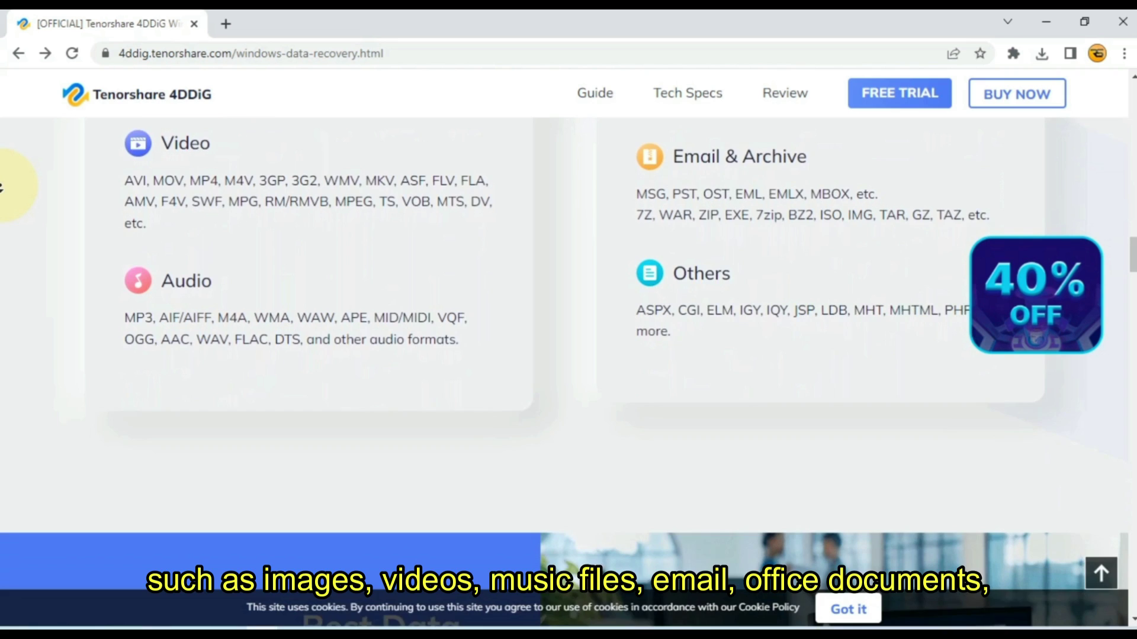
{"action": "scroll", "coordinate": [3, 187], "scroll_direction": "down", "scroll_amount": 1}
{"action": "scroll", "coordinate": [3, 186], "scroll_direction": "down", "scroll_amount": 1}
{"action": "scroll", "coordinate": [3, 187], "scroll_direction": "down", "scroll_amount": 1}
{"action": "scroll", "coordinate": [2, 186], "scroll_direction": "down", "scroll_amount": 1}
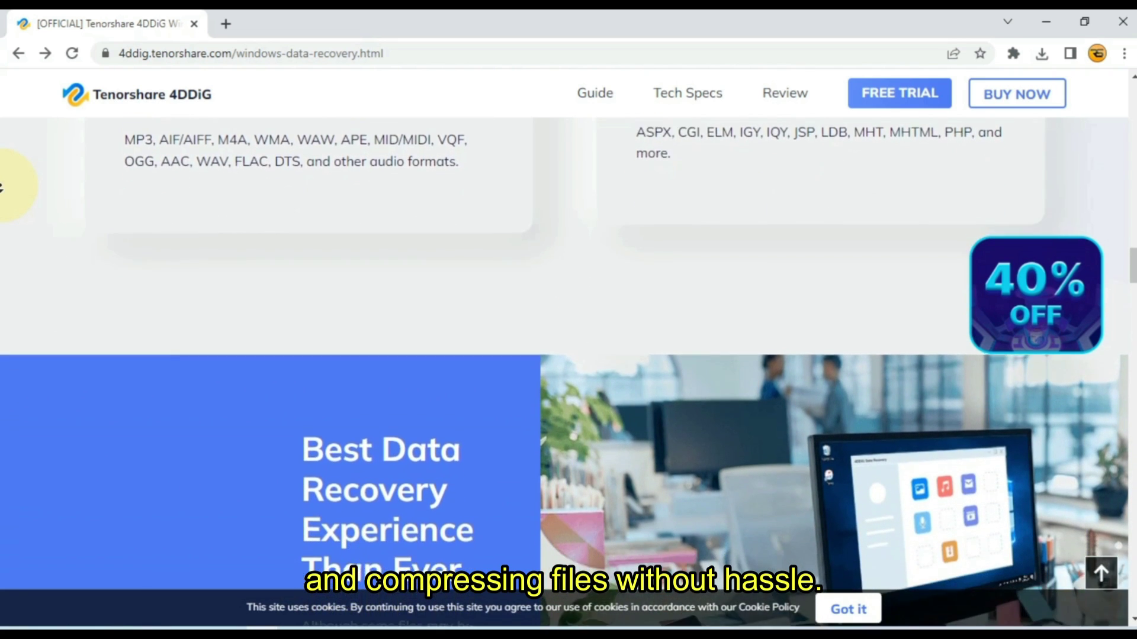
{"action": "scroll", "coordinate": [2, 187], "scroll_direction": "down", "scroll_amount": 1}
{"action": "scroll", "coordinate": [2, 186], "scroll_direction": "down", "scroll_amount": 1}
{"action": "scroll", "coordinate": [3, 187], "scroll_direction": "down", "scroll_amount": 1}
{"action": "scroll", "coordinate": [3, 186], "scroll_direction": "down", "scroll_amount": 1}
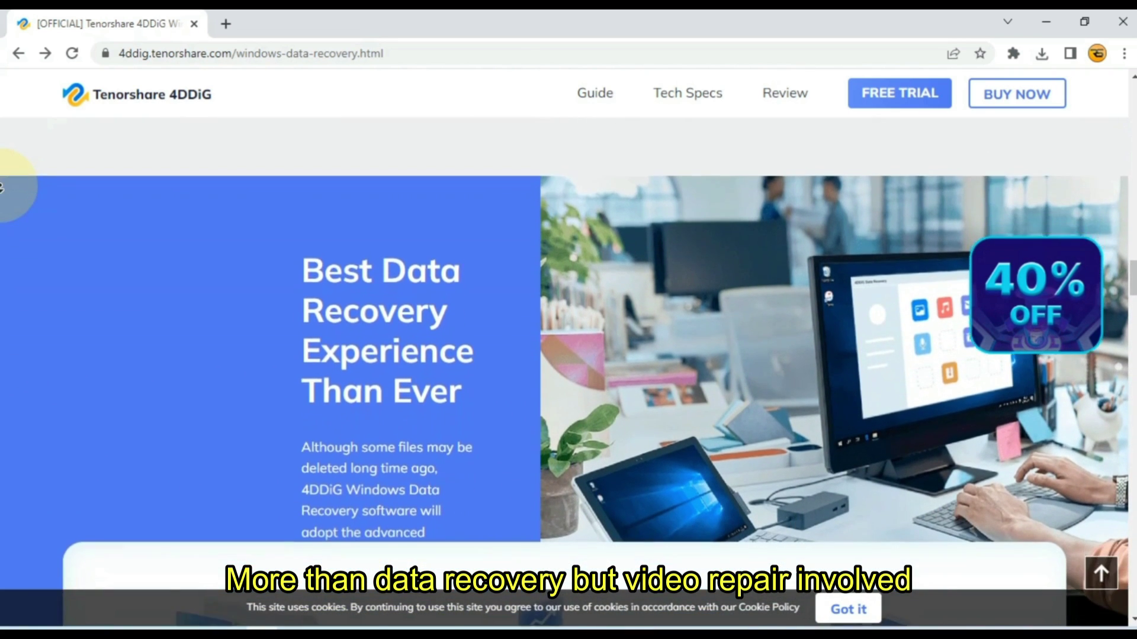
{"action": "scroll", "coordinate": [2, 186], "scroll_direction": "down", "scroll_amount": 1}
{"action": "scroll", "coordinate": [3, 188], "scroll_direction": "down", "scroll_amount": 1}
{"action": "scroll", "coordinate": [3, 186], "scroll_direction": "down", "scroll_amount": 1}
{"action": "scroll", "coordinate": [3, 187], "scroll_direction": "down", "scroll_amount": 1}
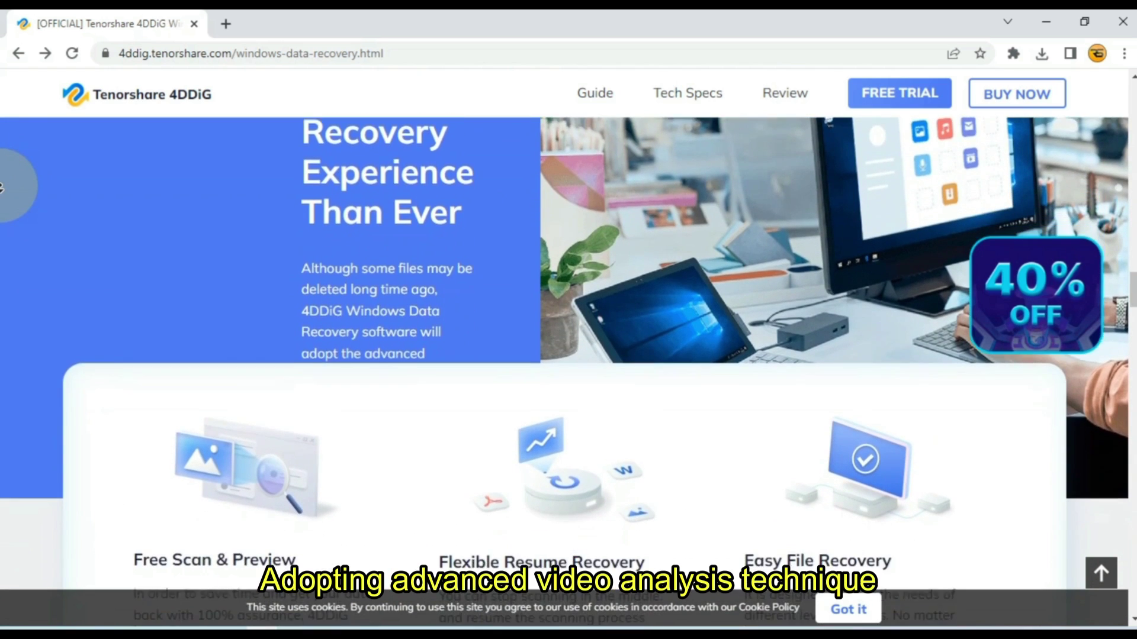
{"action": "scroll", "coordinate": [3, 186], "scroll_direction": "down", "scroll_amount": 1}
{"action": "scroll", "coordinate": [2, 187], "scroll_direction": "down", "scroll_amount": 1}
{"action": "scroll", "coordinate": [2, 186], "scroll_direction": "down", "scroll_amount": 1}
{"action": "scroll", "coordinate": [3, 186], "scroll_direction": "down", "scroll_amount": 1}
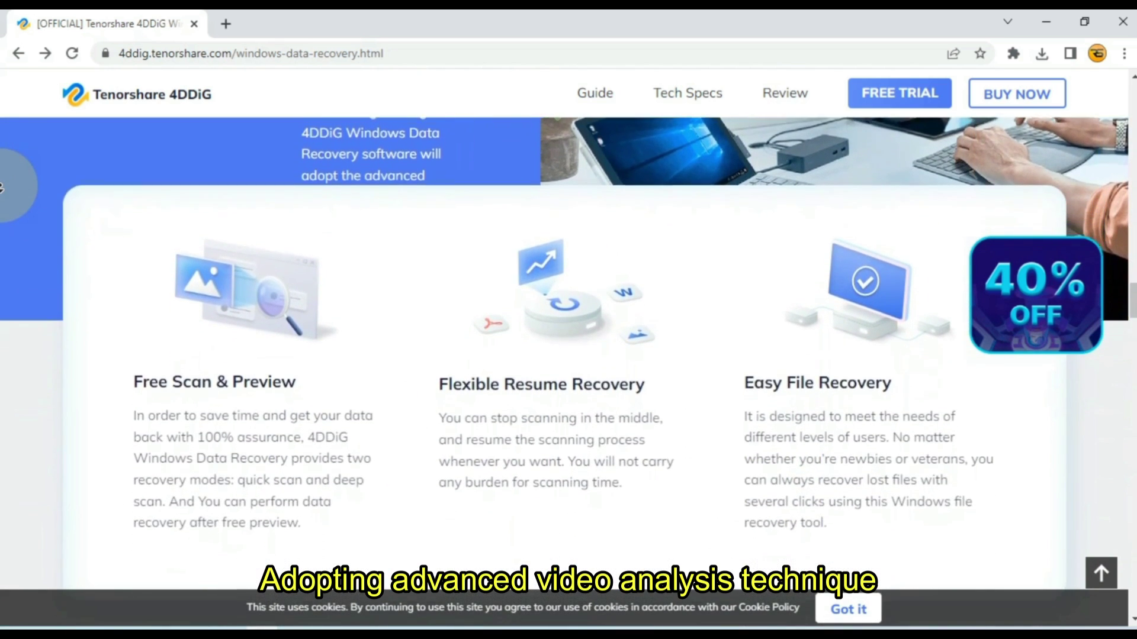
{"action": "scroll", "coordinate": [3, 186], "scroll_direction": "down", "scroll_amount": 1}
{"action": "scroll", "coordinate": [3, 187], "scroll_direction": "down", "scroll_amount": 1}
{"action": "scroll", "coordinate": [3, 187], "scroll_direction": "down", "scroll_amount": 1}
{"action": "scroll", "coordinate": [3, 187], "scroll_direction": "down", "scroll_amount": 1}
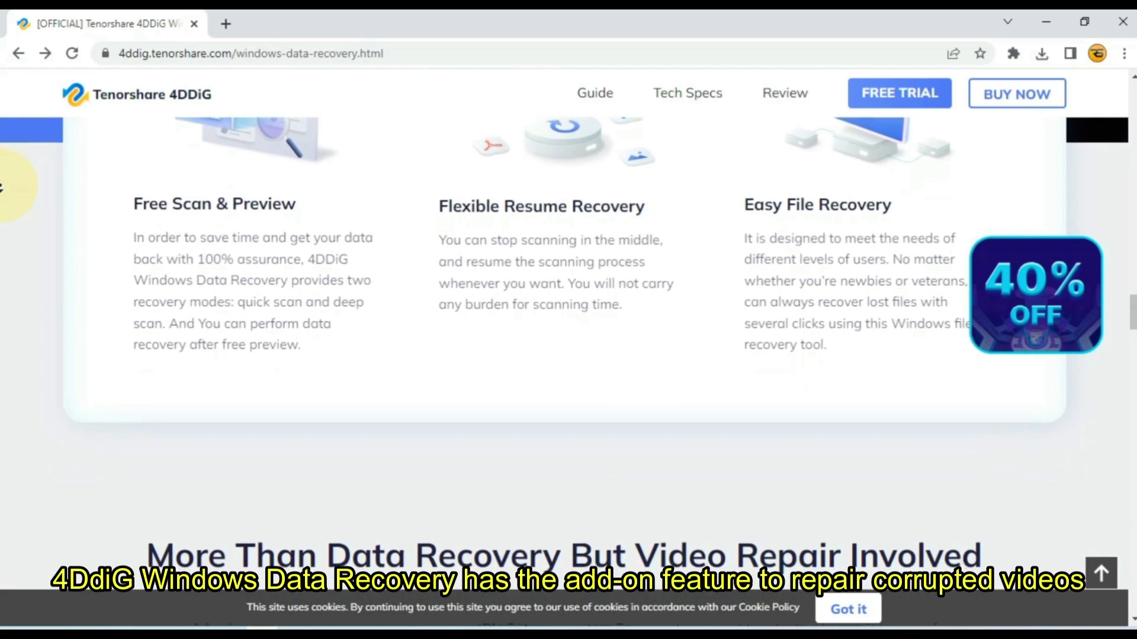
{"action": "scroll", "coordinate": [3, 186], "scroll_direction": "down", "scroll_amount": 1}
{"action": "scroll", "coordinate": [2, 187], "scroll_direction": "down", "scroll_amount": 1}
{"action": "scroll", "coordinate": [3, 187], "scroll_direction": "down", "scroll_amount": 1}
{"action": "scroll", "coordinate": [3, 187], "scroll_direction": "down", "scroll_amount": 1}
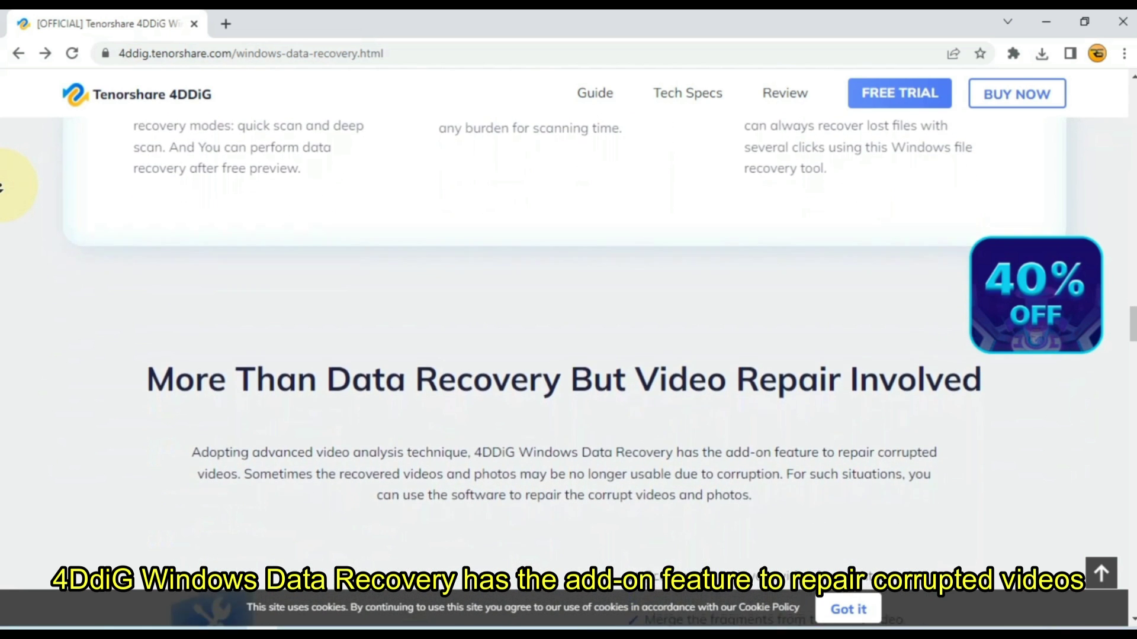
{"action": "scroll", "coordinate": [3, 187], "scroll_direction": "down", "scroll_amount": 1}
{"action": "scroll", "coordinate": [3, 187], "scroll_direction": "down", "scroll_amount": 1}
{"action": "scroll", "coordinate": [3, 187], "scroll_direction": "down", "scroll_amount": 1}
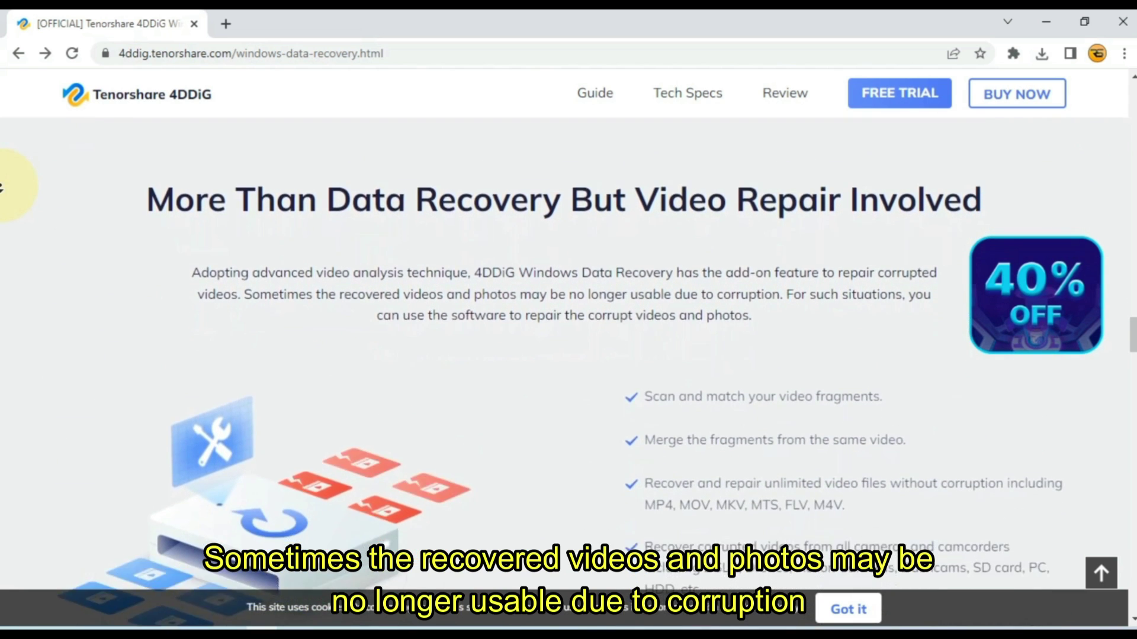
{"action": "scroll", "coordinate": [3, 187], "scroll_direction": "down", "scroll_amount": 1}
{"action": "scroll", "coordinate": [2, 187], "scroll_direction": "down", "scroll_amount": 1}
{"action": "scroll", "coordinate": [3, 186], "scroll_direction": "down", "scroll_amount": 1}
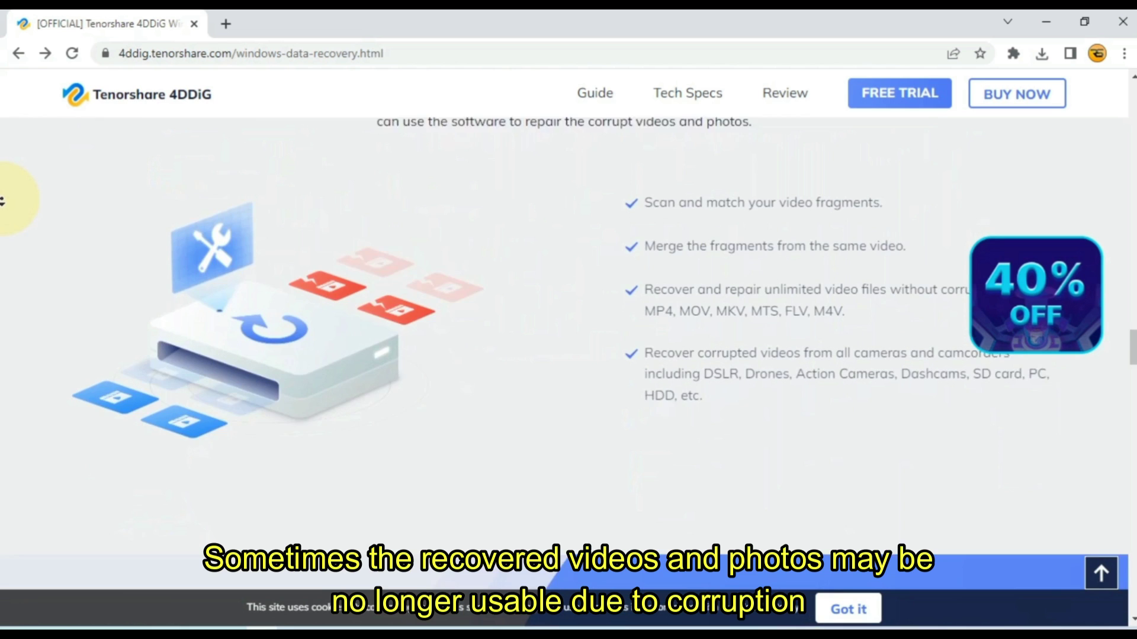
{"action": "scroll", "coordinate": [3, 201], "scroll_direction": "down", "scroll_amount": 1}
{"action": "scroll", "coordinate": [3, 200], "scroll_direction": "down", "scroll_amount": 1}
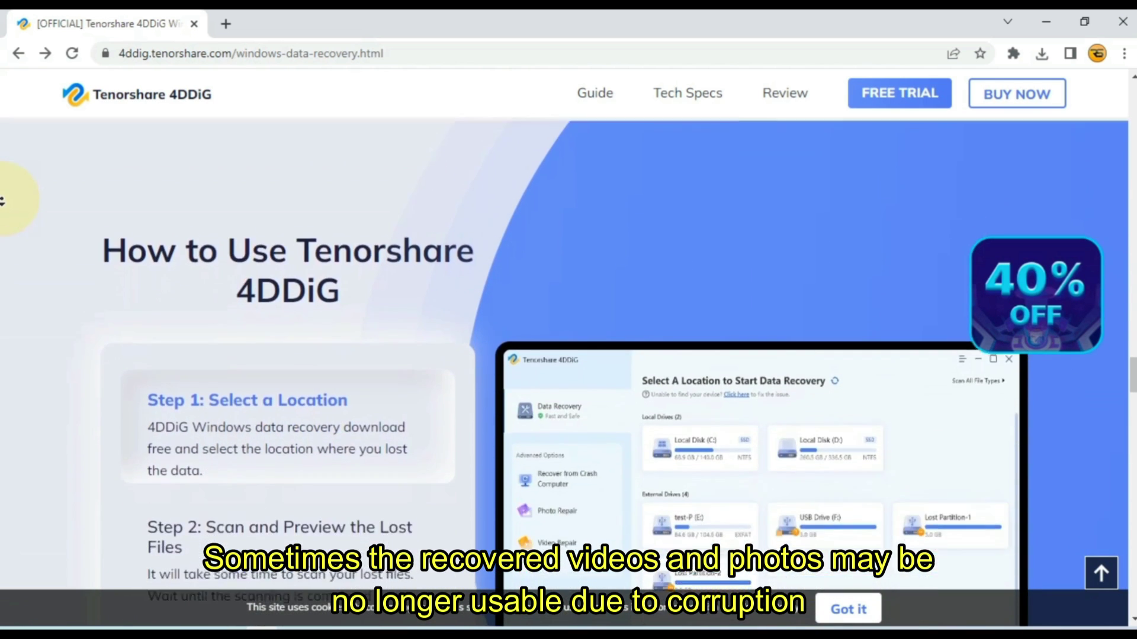
{"action": "scroll", "coordinate": [3, 200], "scroll_direction": "down", "scroll_amount": 1}
{"action": "scroll", "coordinate": [3, 200], "scroll_direction": "down", "scroll_amount": 1}
{"action": "scroll", "coordinate": [2, 200], "scroll_direction": "down", "scroll_amount": 1}
{"action": "scroll", "coordinate": [3, 200], "scroll_direction": "down", "scroll_amount": 1}
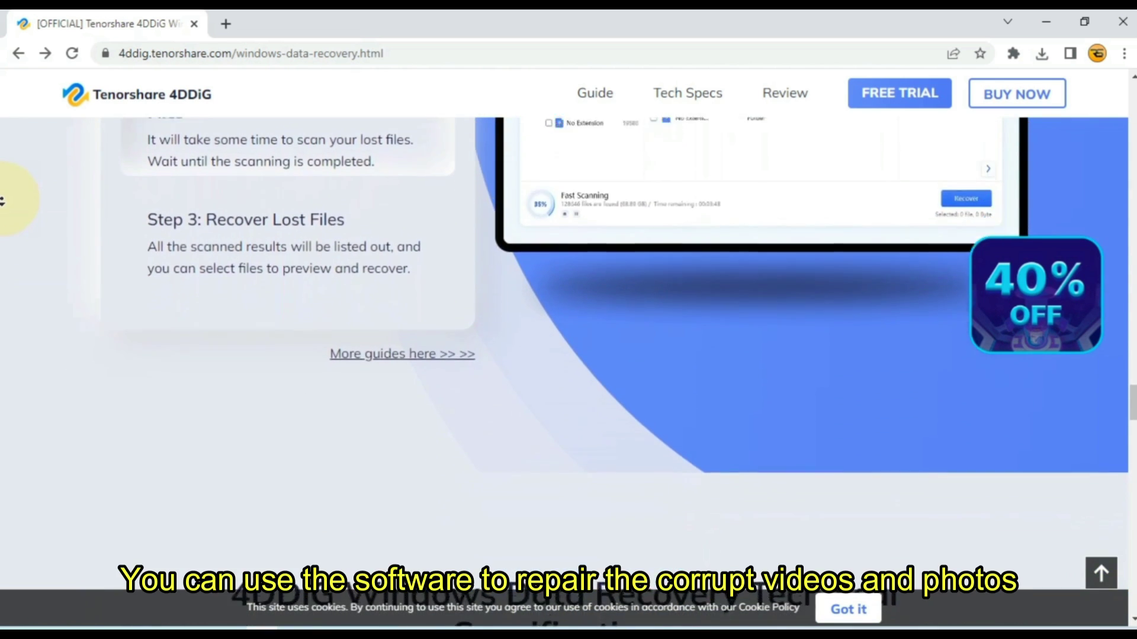
{"action": "scroll", "coordinate": [3, 200], "scroll_direction": "down", "scroll_amount": 1}
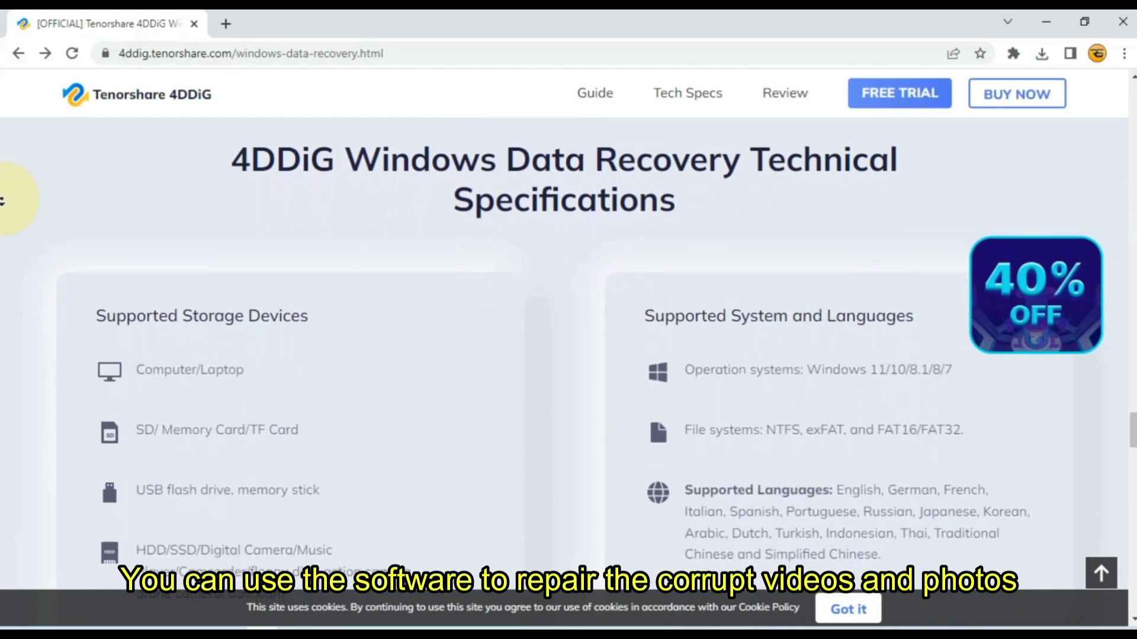
{"action": "scroll", "coordinate": [3, 199], "scroll_direction": "down", "scroll_amount": 1}
{"action": "scroll", "coordinate": [3, 200], "scroll_direction": "down", "scroll_amount": 1}
{"action": "scroll", "coordinate": [3, 200], "scroll_direction": "down", "scroll_amount": 1}
{"action": "scroll", "coordinate": [3, 200], "scroll_direction": "down", "scroll_amount": 1}
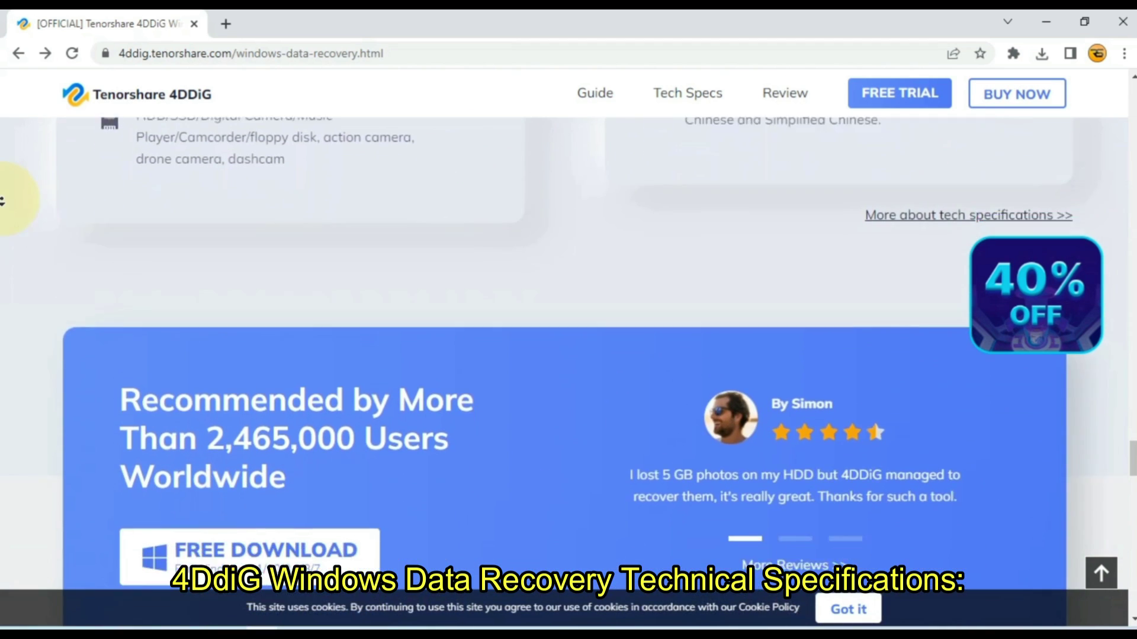
{"action": "scroll", "coordinate": [3, 200], "scroll_direction": "down", "scroll_amount": 1}
{"action": "scroll", "coordinate": [2, 201], "scroll_direction": "down", "scroll_amount": 1}
{"action": "scroll", "coordinate": [3, 199], "scroll_direction": "down", "scroll_amount": 1}
{"action": "scroll", "coordinate": [3, 200], "scroll_direction": "down", "scroll_amount": 1}
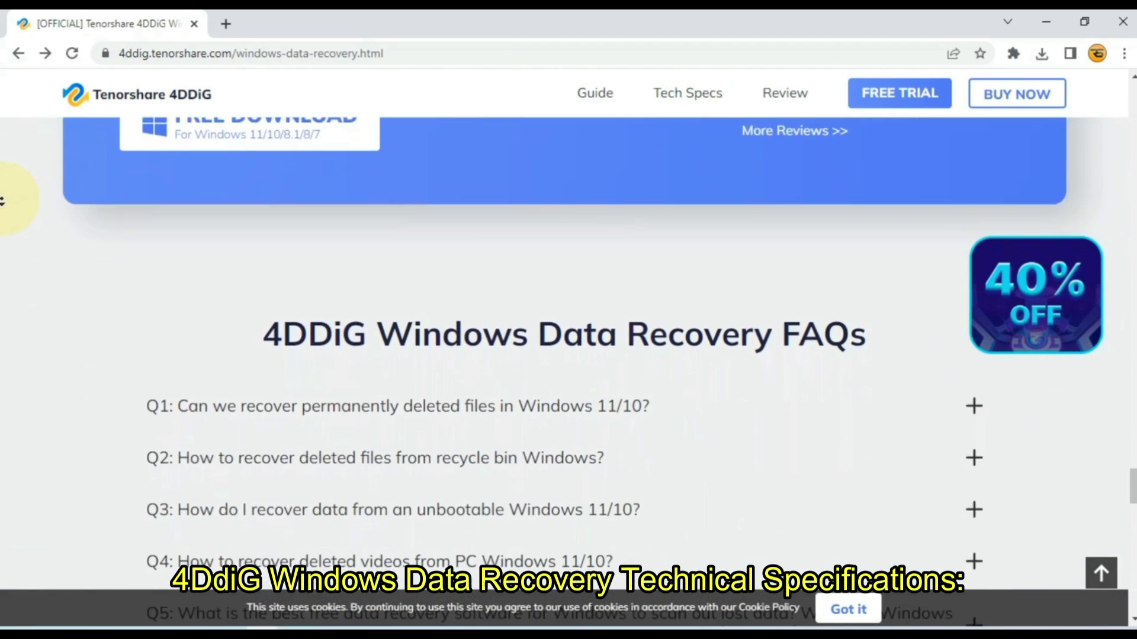
{"action": "scroll", "coordinate": [3, 200], "scroll_direction": "down", "scroll_amount": 1}
{"action": "scroll", "coordinate": [3, 200], "scroll_direction": "down", "scroll_amount": 1}
{"action": "scroll", "coordinate": [3, 199], "scroll_direction": "down", "scroll_amount": 1}
{"action": "scroll", "coordinate": [2, 201], "scroll_direction": "down", "scroll_amount": 1}
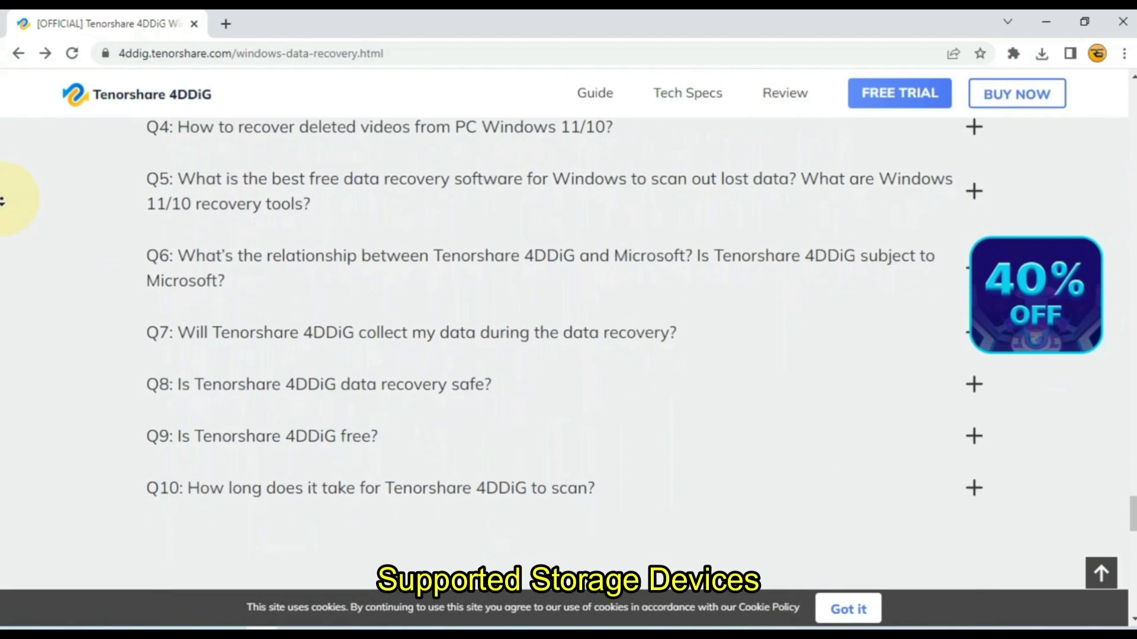
{"action": "scroll", "coordinate": [3, 200], "scroll_direction": "down", "scroll_amount": 1}
{"action": "scroll", "coordinate": [3, 200], "scroll_direction": "down", "scroll_amount": 1}
{"action": "scroll", "coordinate": [3, 200], "scroll_direction": "down", "scroll_amount": 1}
{"action": "scroll", "coordinate": [3, 200], "scroll_direction": "down", "scroll_amount": 1}
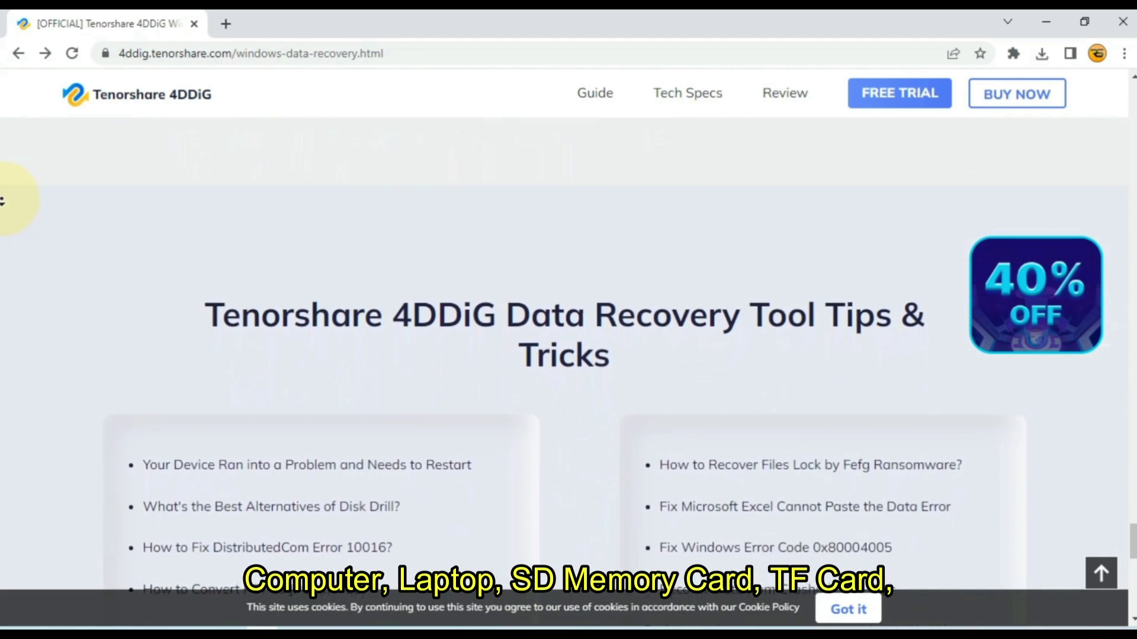
{"action": "scroll", "coordinate": [3, 200], "scroll_direction": "down", "scroll_amount": 1}
{"action": "scroll", "coordinate": [3, 200], "scroll_direction": "down", "scroll_amount": 1}
{"action": "scroll", "coordinate": [2, 199], "scroll_direction": "down", "scroll_amount": 1}
{"action": "scroll", "coordinate": [3, 200], "scroll_direction": "down", "scroll_amount": 1}
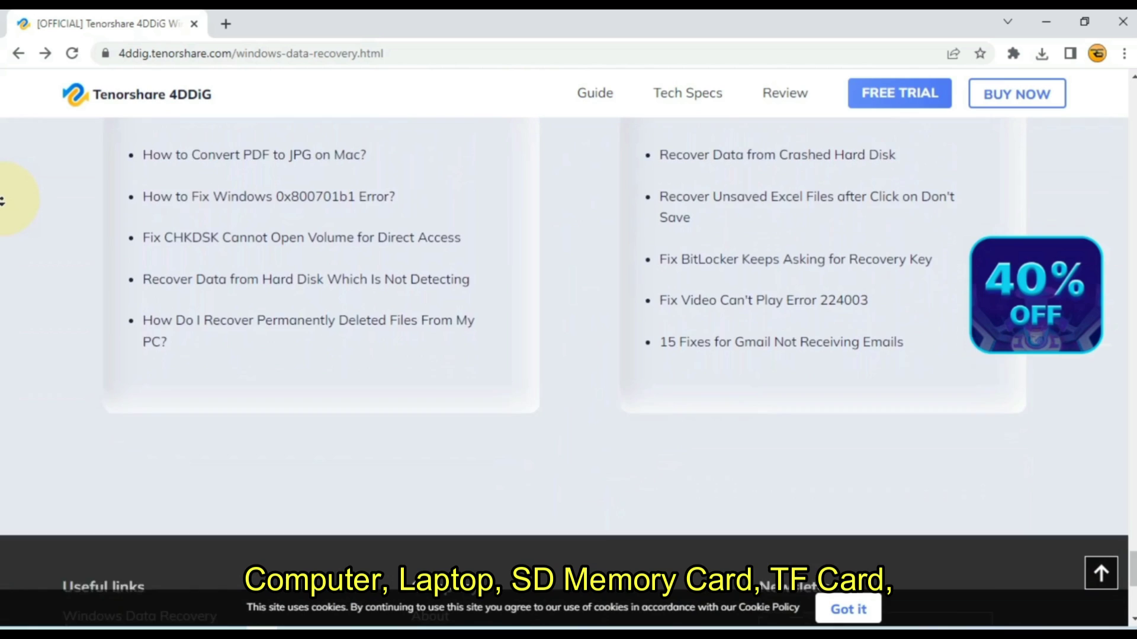
{"action": "scroll", "coordinate": [3, 200], "scroll_direction": "down", "scroll_amount": 1}
{"action": "scroll", "coordinate": [3, 200], "scroll_direction": "down", "scroll_amount": 1}
{"action": "scroll", "coordinate": [3, 200], "scroll_direction": "down", "scroll_amount": 1}
{"action": "scroll", "coordinate": [3, 200], "scroll_direction": "down", "scroll_amount": 1}
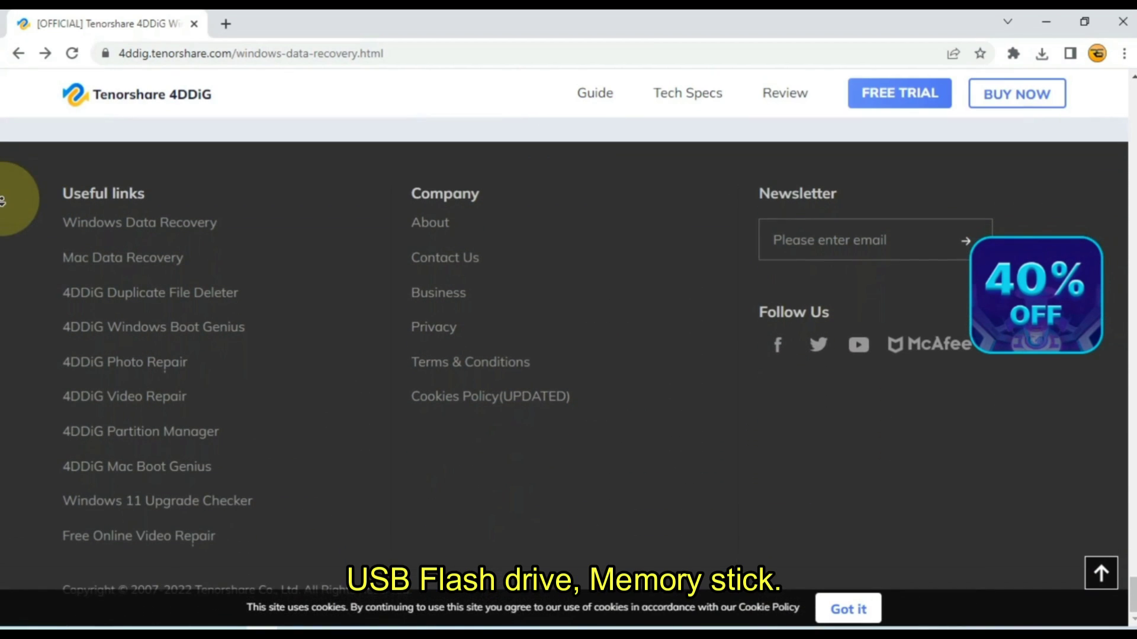
{"action": "scroll", "coordinate": [2, 142], "scroll_direction": "up", "scroll_amount": 5}
{"action": "scroll", "coordinate": [2, 142], "scroll_direction": "up", "scroll_amount": 5}
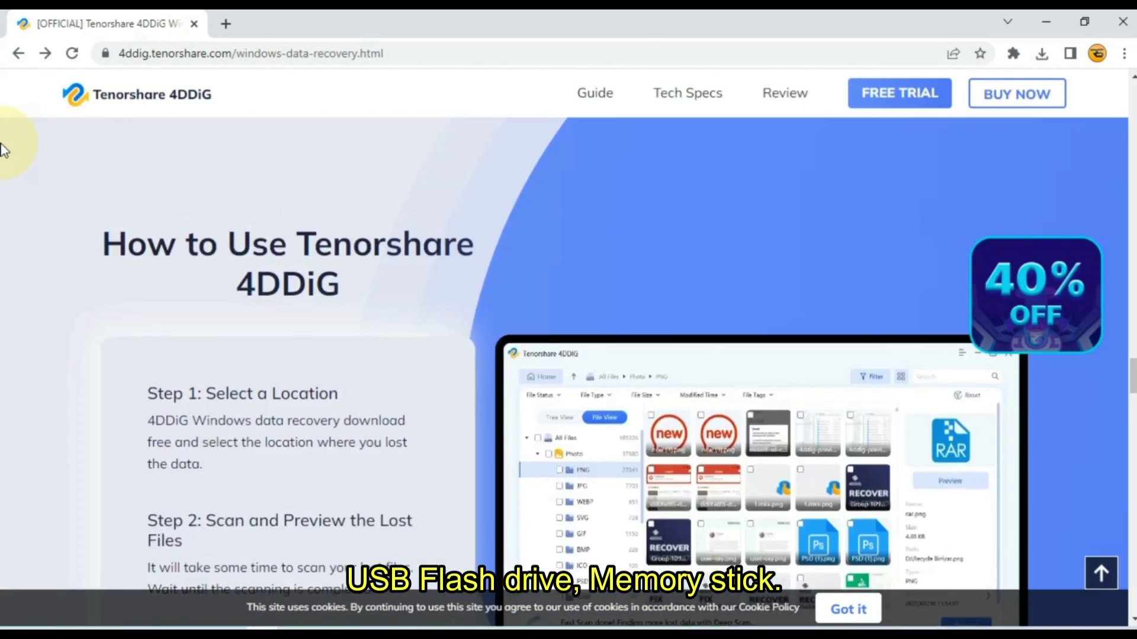
{"action": "scroll", "coordinate": [1, 146], "scroll_direction": "up", "scroll_amount": 5}
{"action": "scroll", "coordinate": [3, 151], "scroll_direction": "up", "scroll_amount": 5}
{"action": "scroll", "coordinate": [3, 151], "scroll_direction": "up", "scroll_amount": 4}
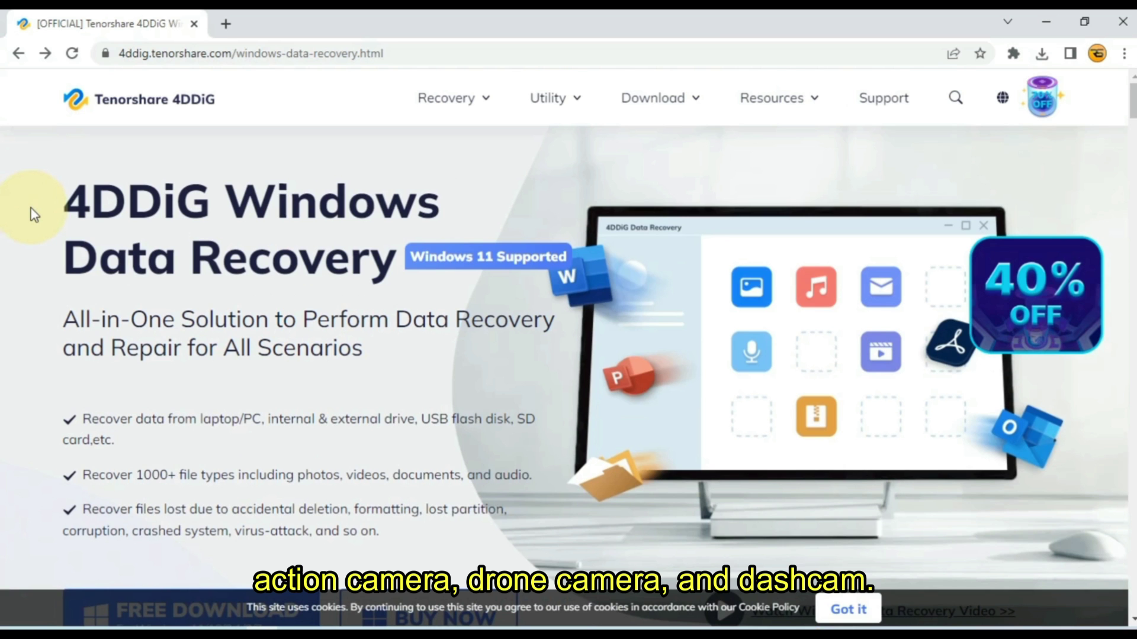
{"action": "scroll", "coordinate": [44, 238], "scroll_direction": "down", "scroll_amount": 2}
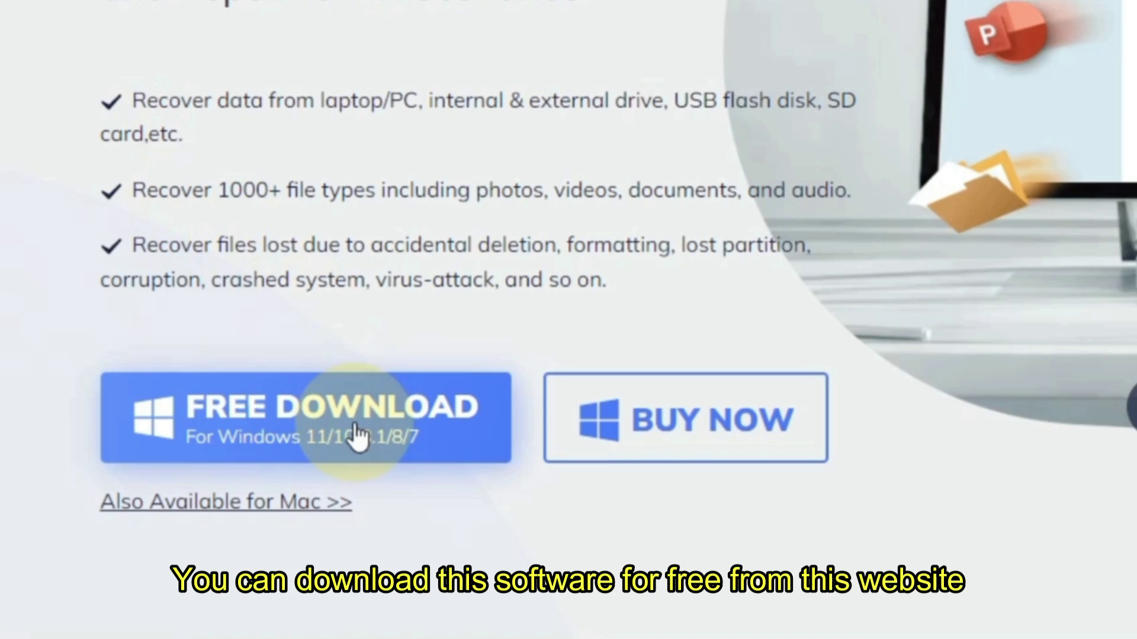
- Start the free 4DDiG for Windows installer download
{"action": "left_click", "coordinate": [355, 435]}
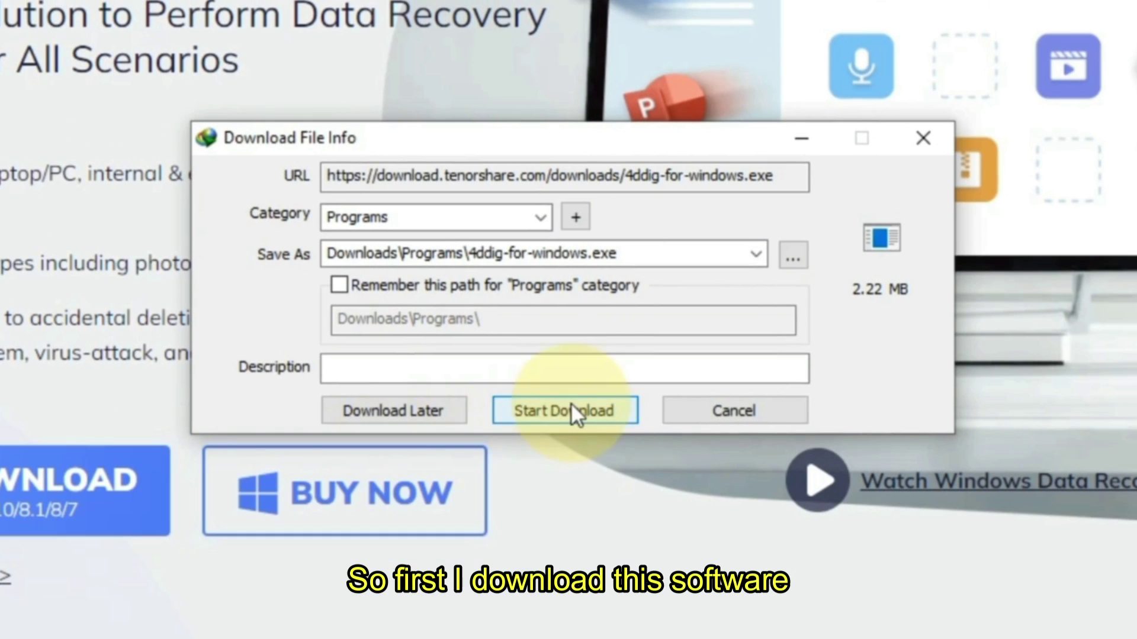
- Confirm the 4ddig-for-windows.exe download in IDM and show it in its Programs folder
{"action": "left_click", "coordinate": [571, 404]}
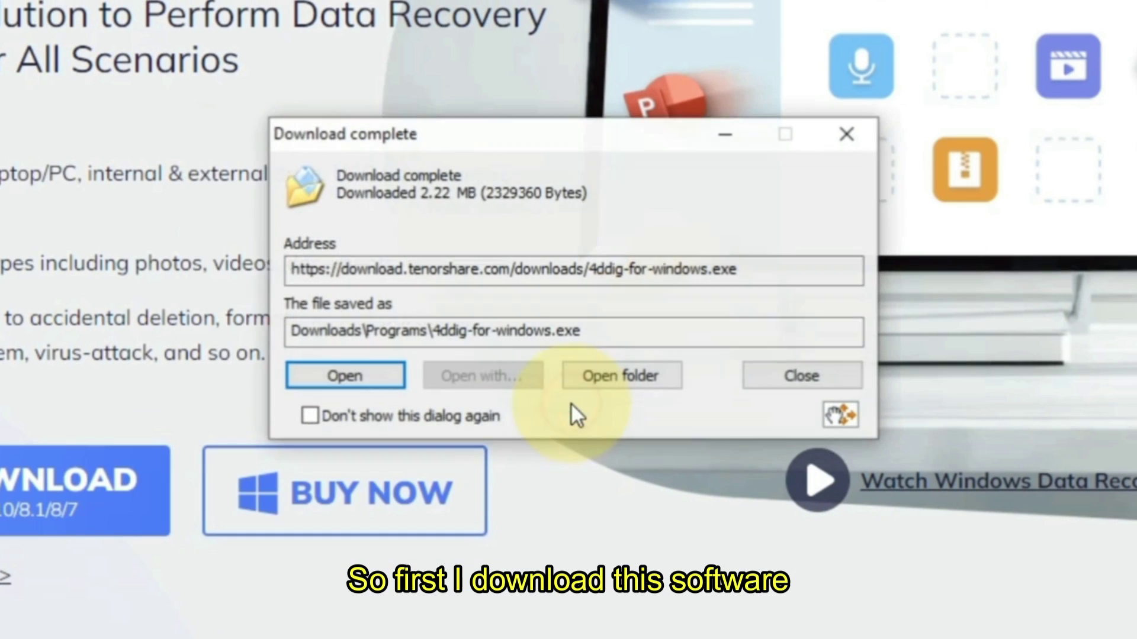
{"action": "left_click", "coordinate": [612, 376]}
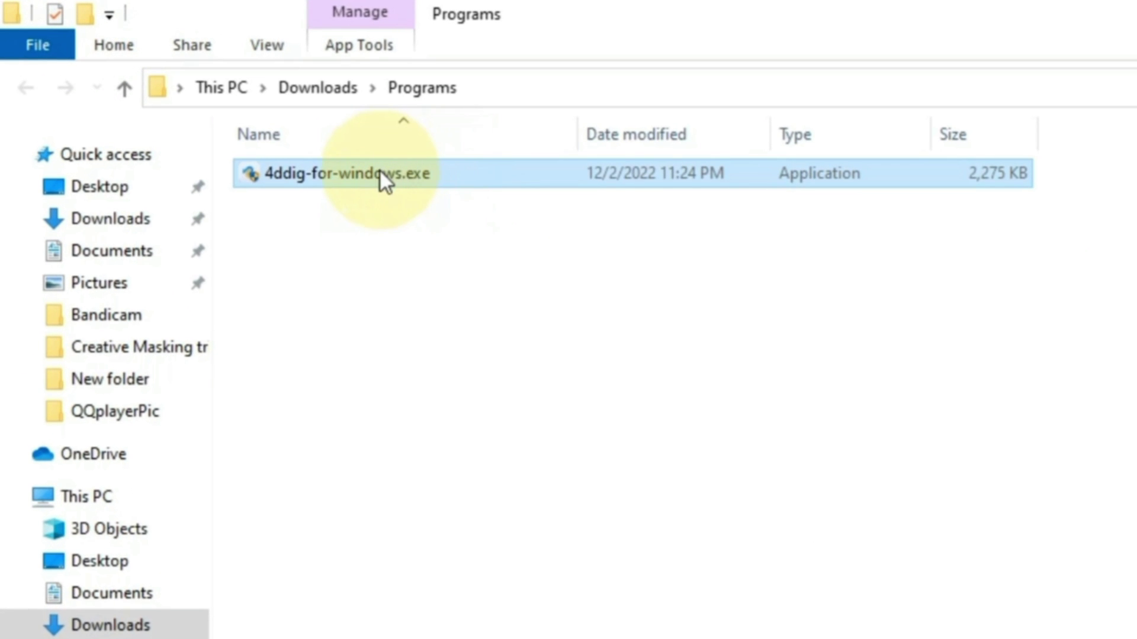
- Install 4DDiG from the downloaded installer, launch it and maximize its window
{"action": "right_click", "coordinate": [381, 171]}
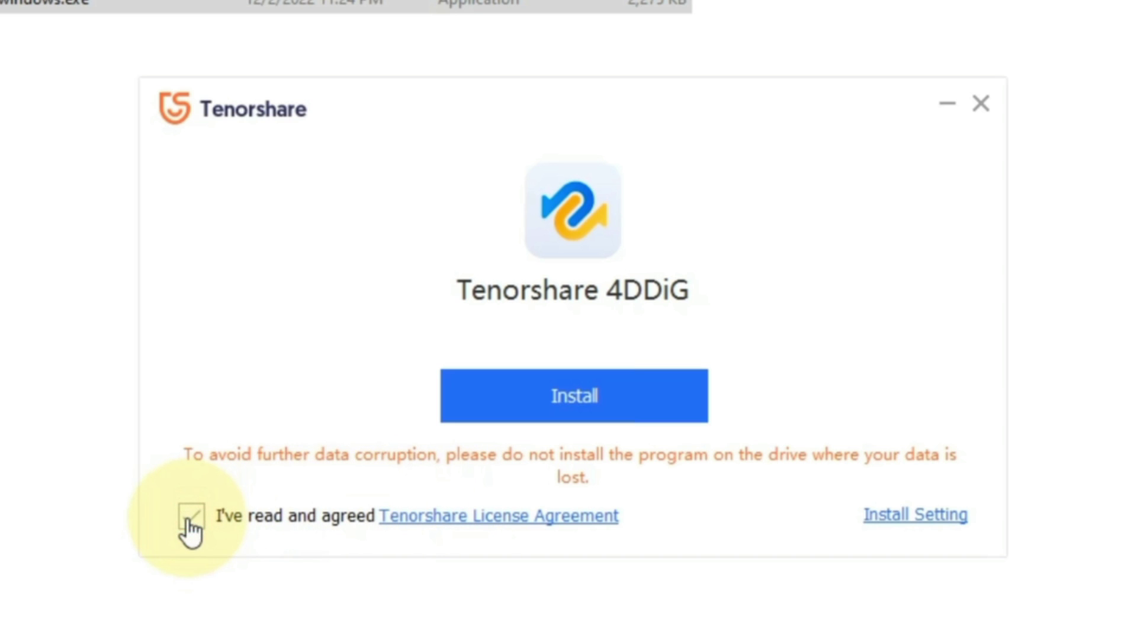
{"action": "left_click", "coordinate": [516, 411]}
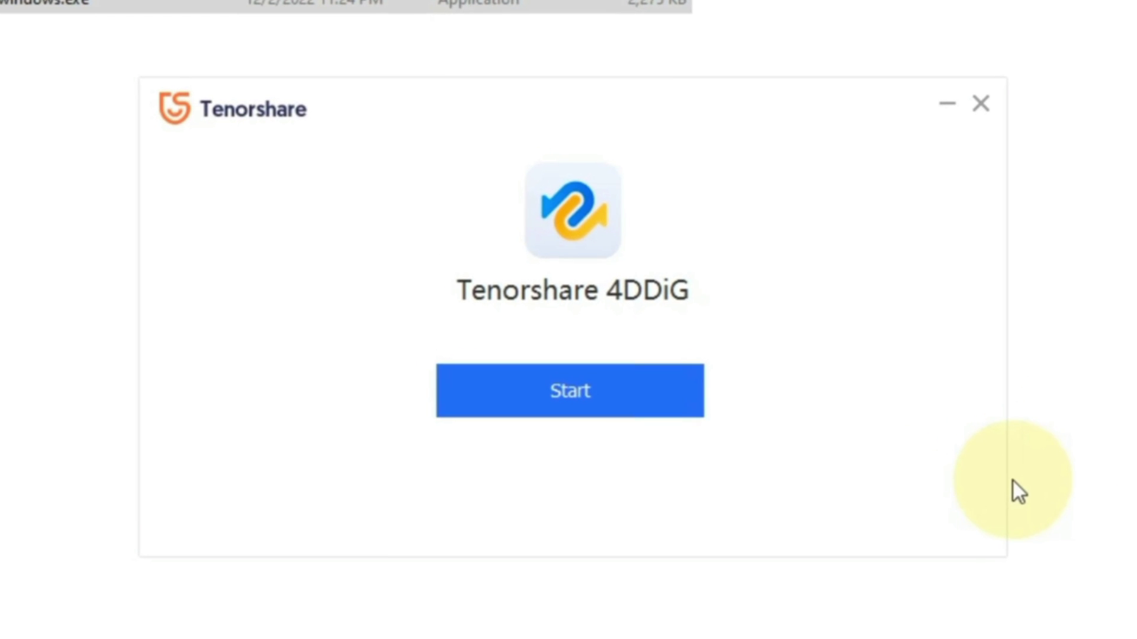
{"action": "left_click", "coordinate": [594, 407]}
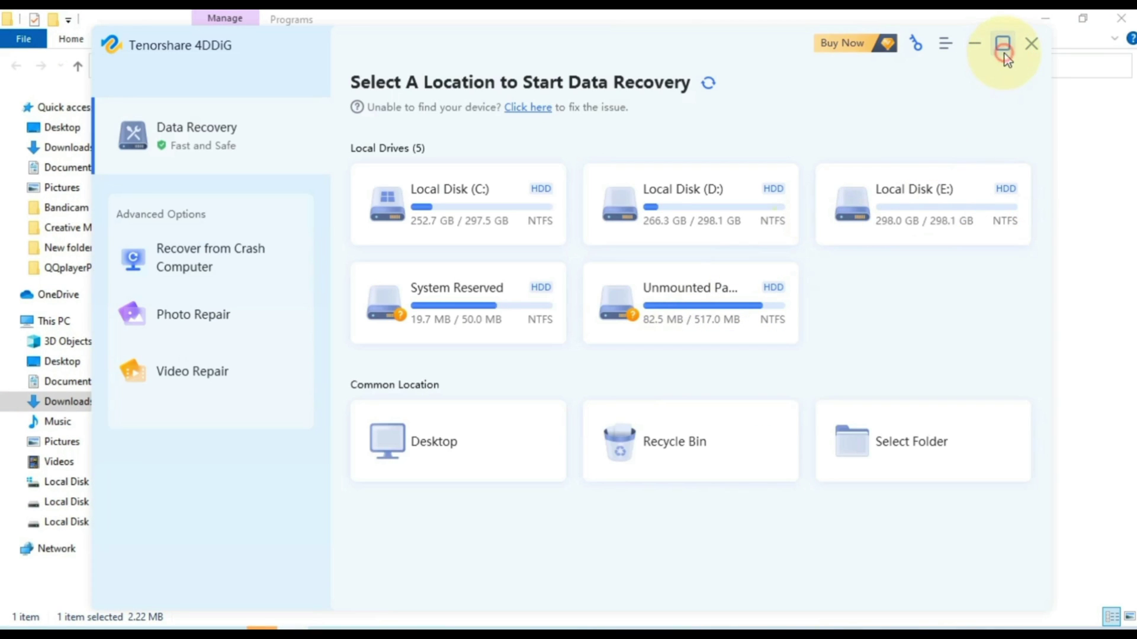
{"action": "left_click", "coordinate": [1003, 44]}
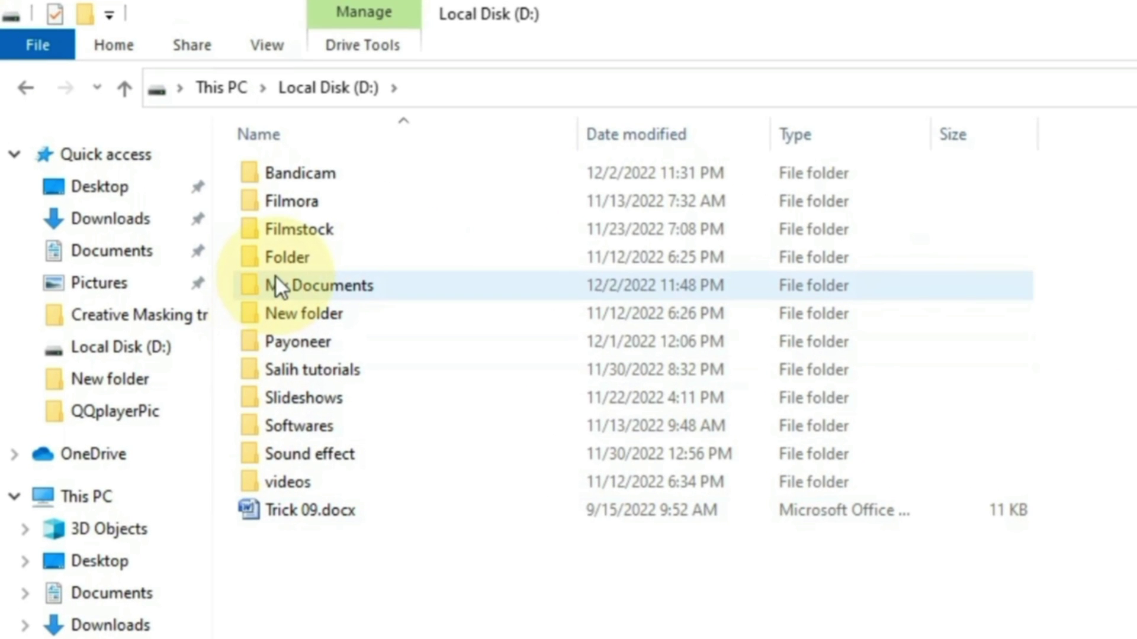
- Browse D:\My Documents subfolders with the view set to extra large icons
{"action": "double_click", "coordinate": [277, 278]}
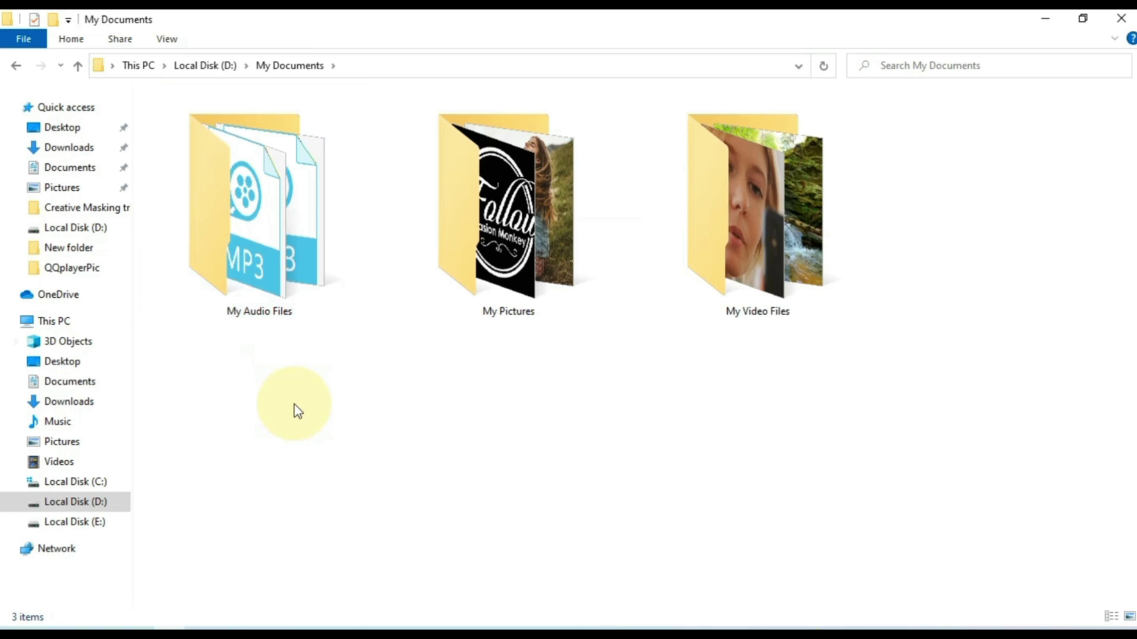
{"action": "double_click", "coordinate": [241, 240]}
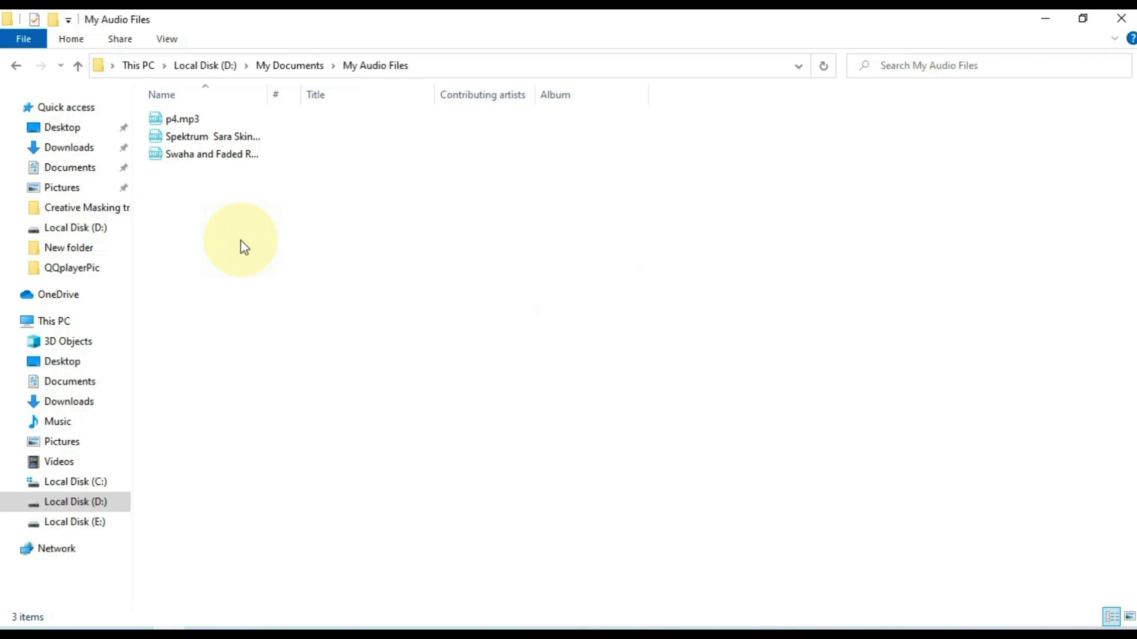
{"action": "right_click", "coordinate": [241, 241]}
{"action": "left_click", "coordinate": [508, 254]}
{"action": "key", "text": "alt+Left"}
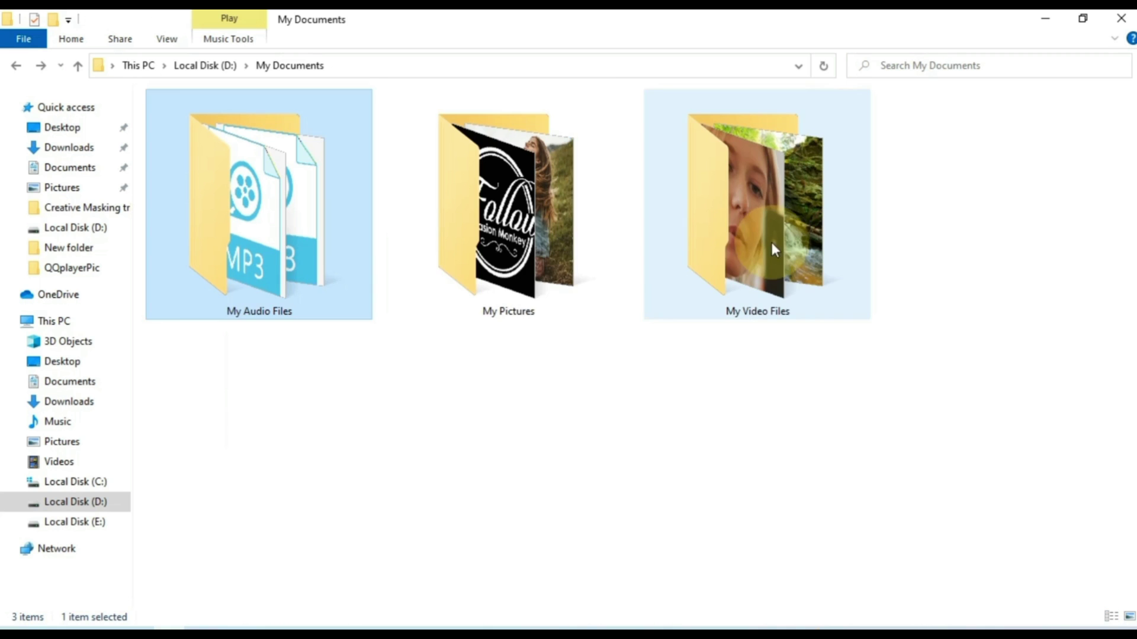
{"action": "double_click", "coordinate": [763, 242]}
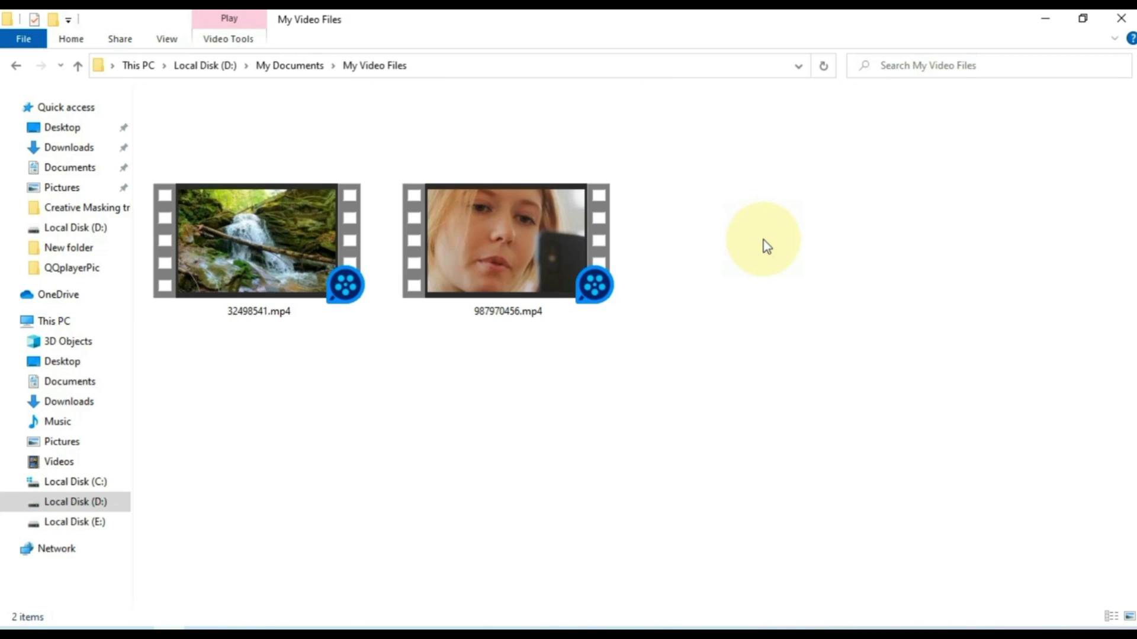
{"action": "key", "text": "alt+Left"}
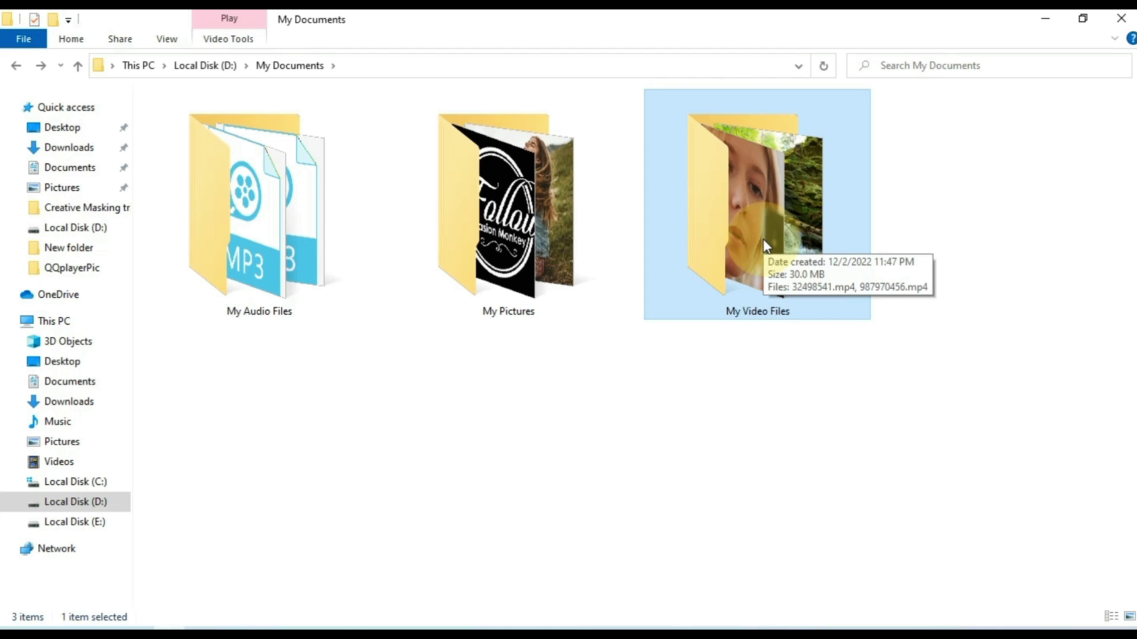
- Delete both MP4 videos from the My Video Files folder
{"action": "double_click", "coordinate": [763, 242]}
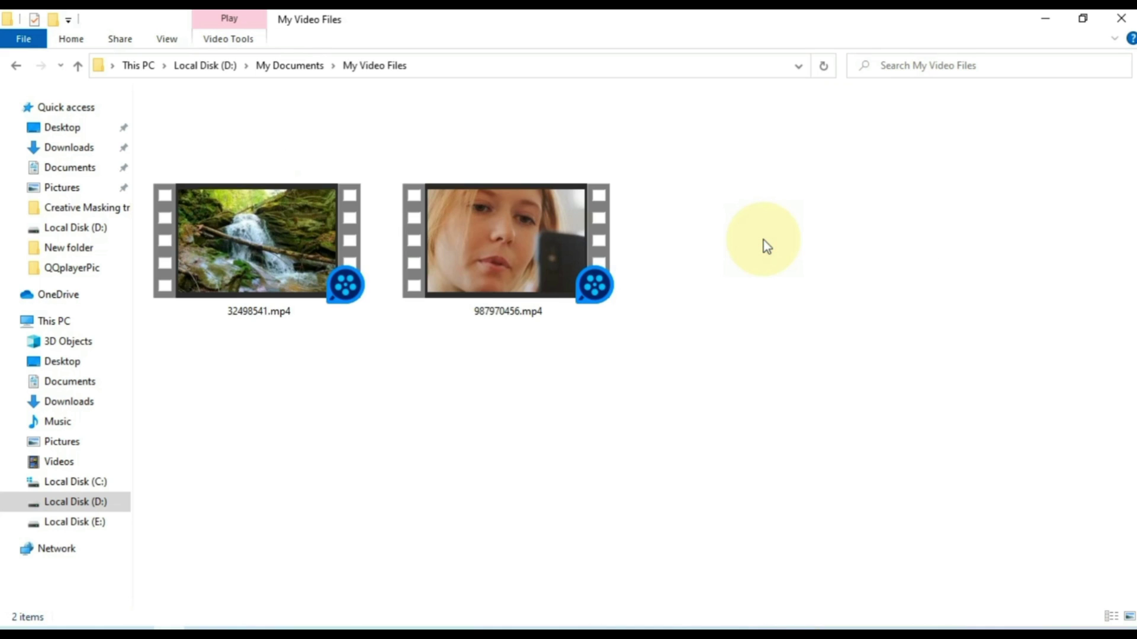
{"action": "left_click_drag", "start_coordinate": [765, 380], "coordinate": [241, 242]}
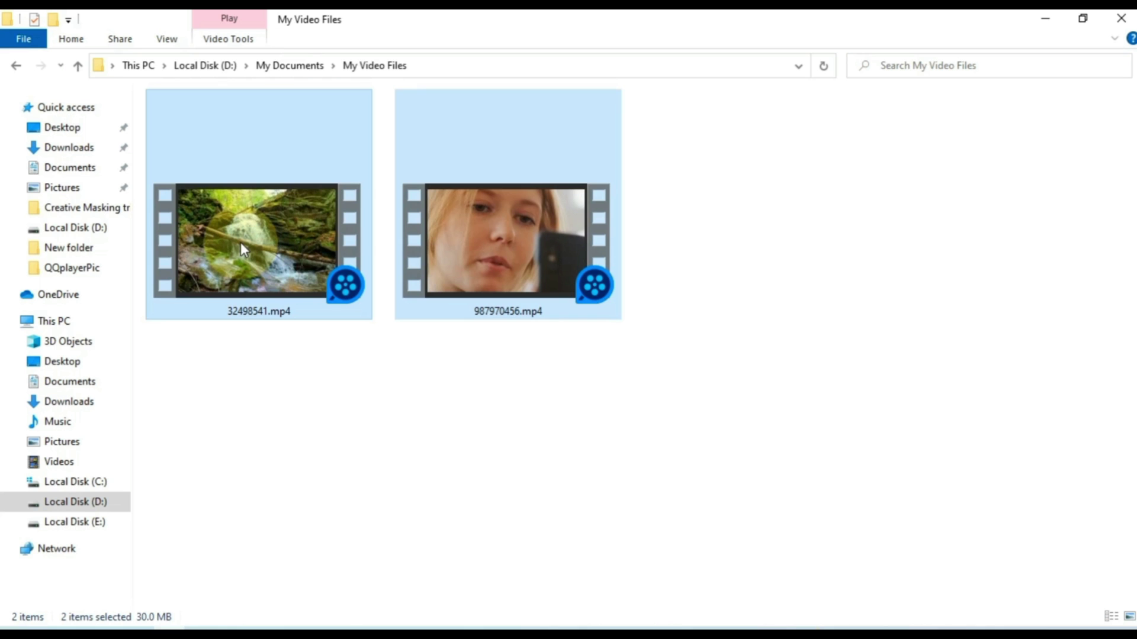
{"action": "right_click", "coordinate": [240, 242]}
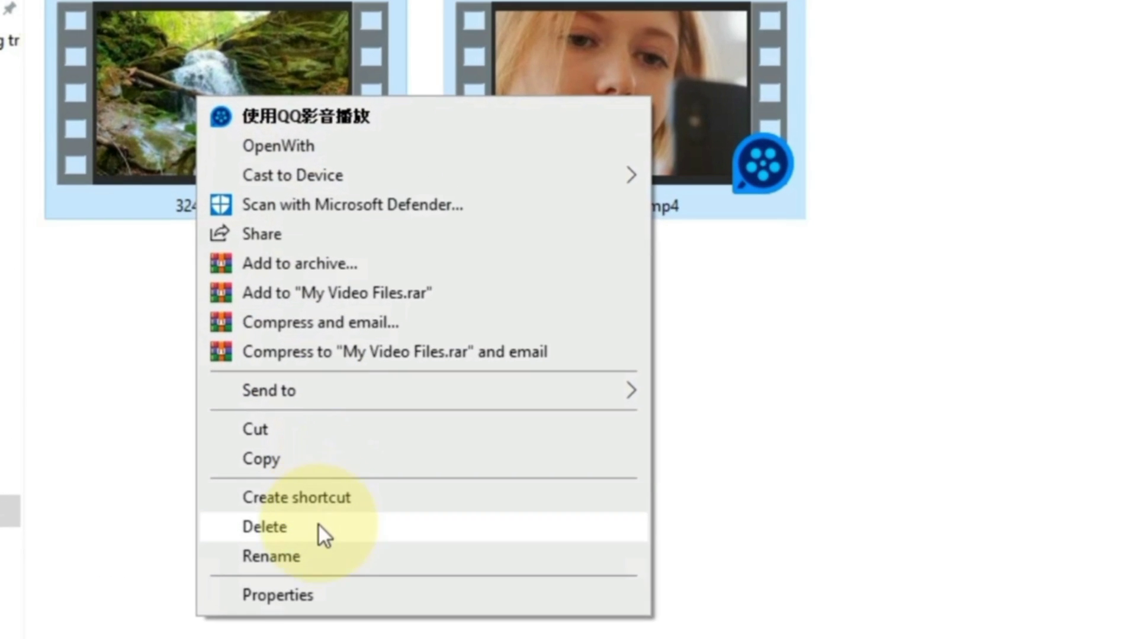
{"action": "left_click", "coordinate": [318, 531]}
{"action": "key", "text": "alt+Up"}
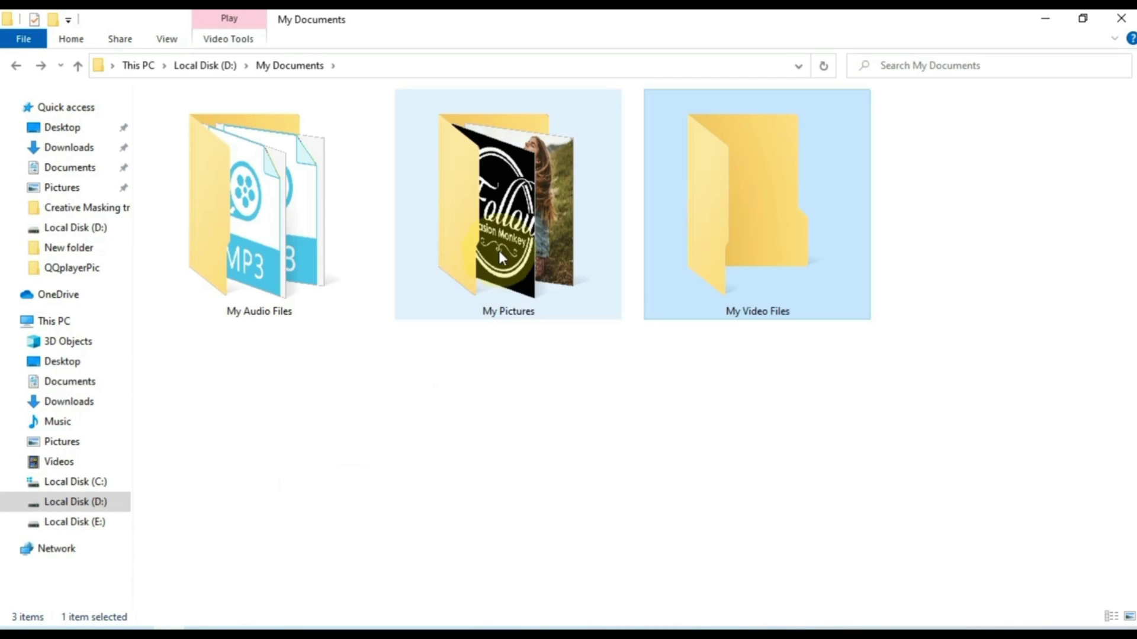
- Delete both images from My Pictures and close File Explorer
{"action": "double_click", "coordinate": [498, 251]}
{"action": "left_click_drag", "start_coordinate": [322, 378], "coordinate": [554, 180]}
{"action": "right_click", "coordinate": [555, 195]}
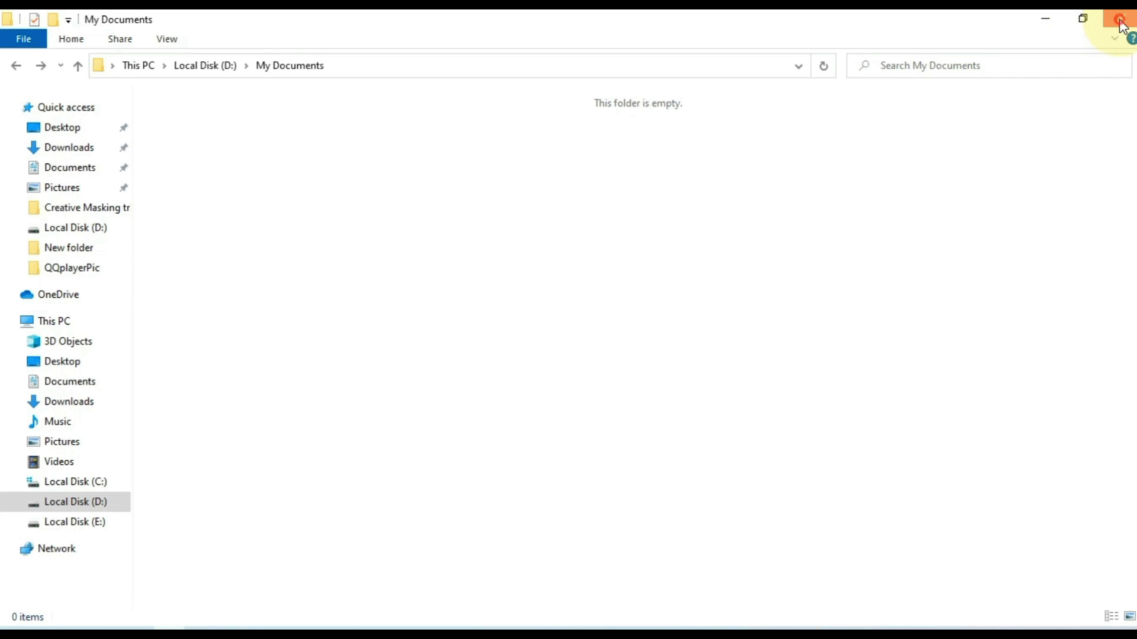
{"action": "left_click", "coordinate": [1121, 21]}
- Minimize 4DDiG, open the Recycle Bin and select all seven deleted items
{"action": "left_click", "coordinate": [1067, 29]}
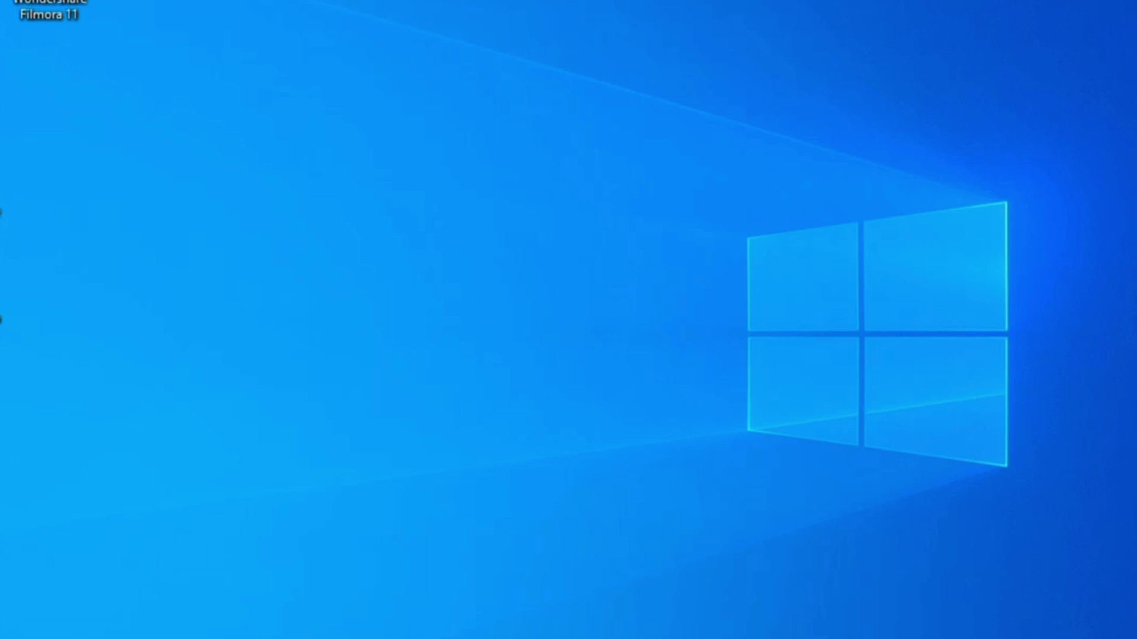
{"action": "right_click", "coordinate": [62, 149]}
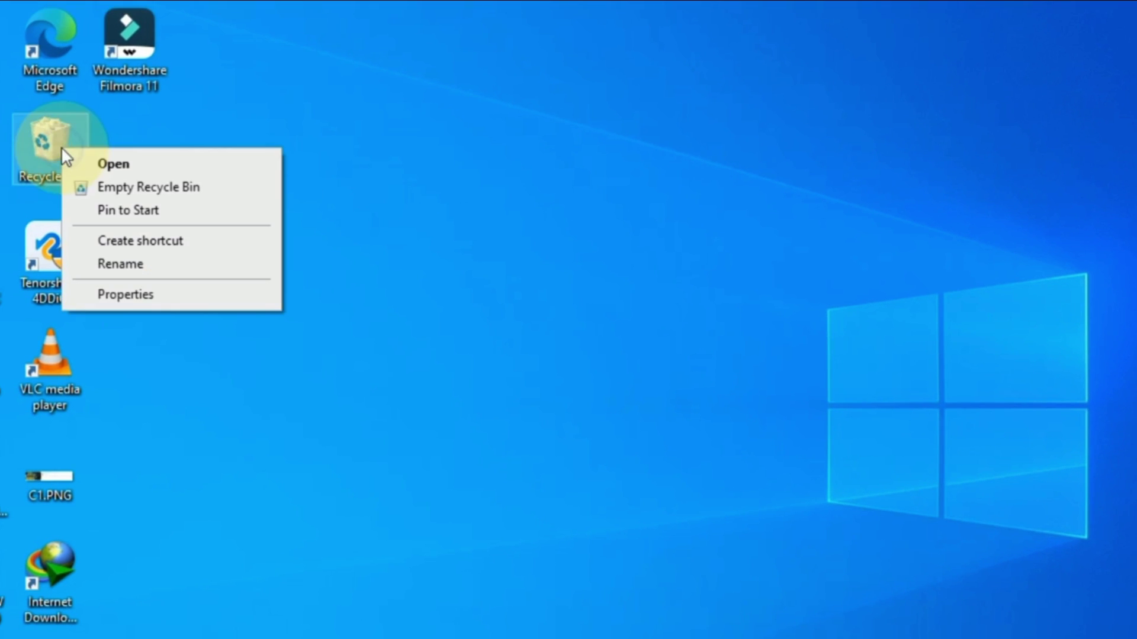
{"action": "left_click", "coordinate": [96, 167]}
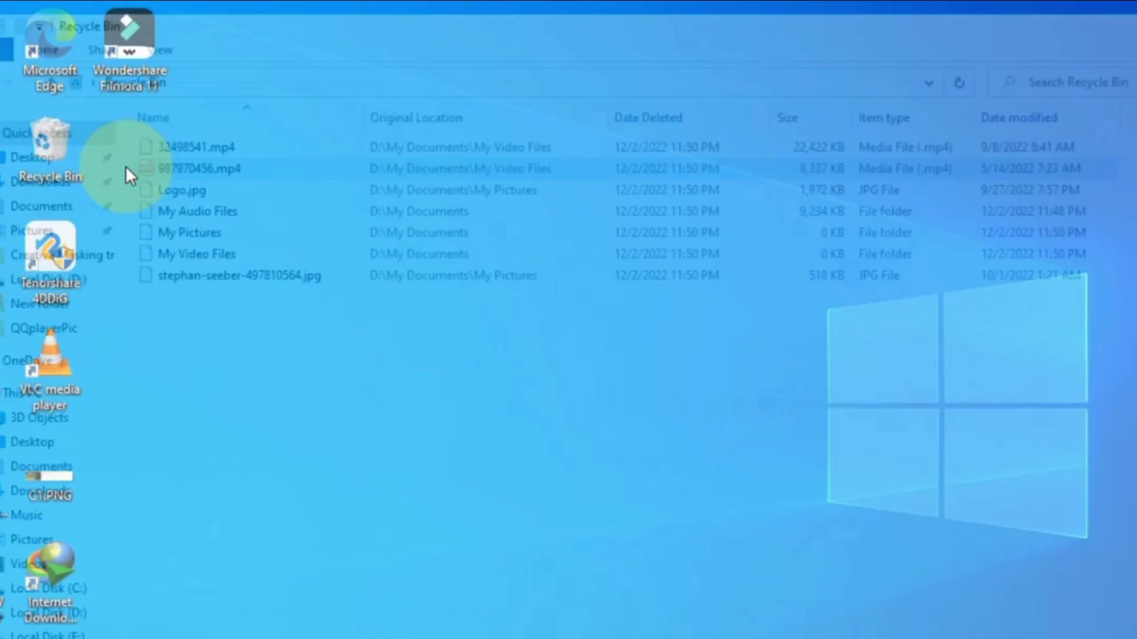
{"action": "left_click_drag", "start_coordinate": [210, 282], "coordinate": [295, 109]}
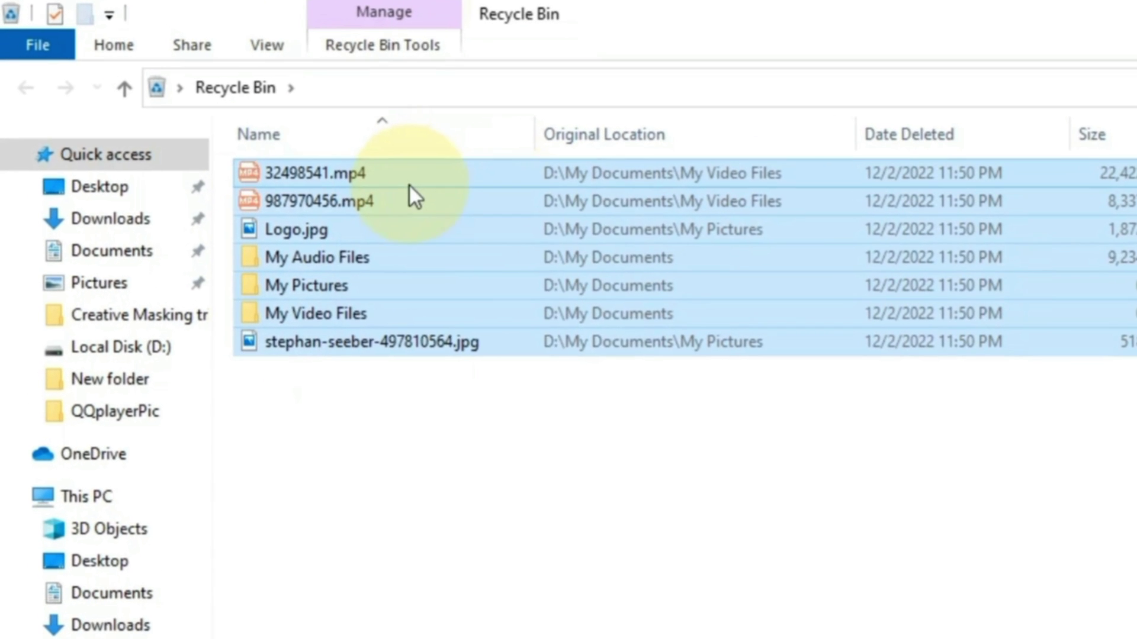
- Permanently delete the seven items, confirm, and close the Recycle Bin
{"action": "right_click", "coordinate": [409, 186]}
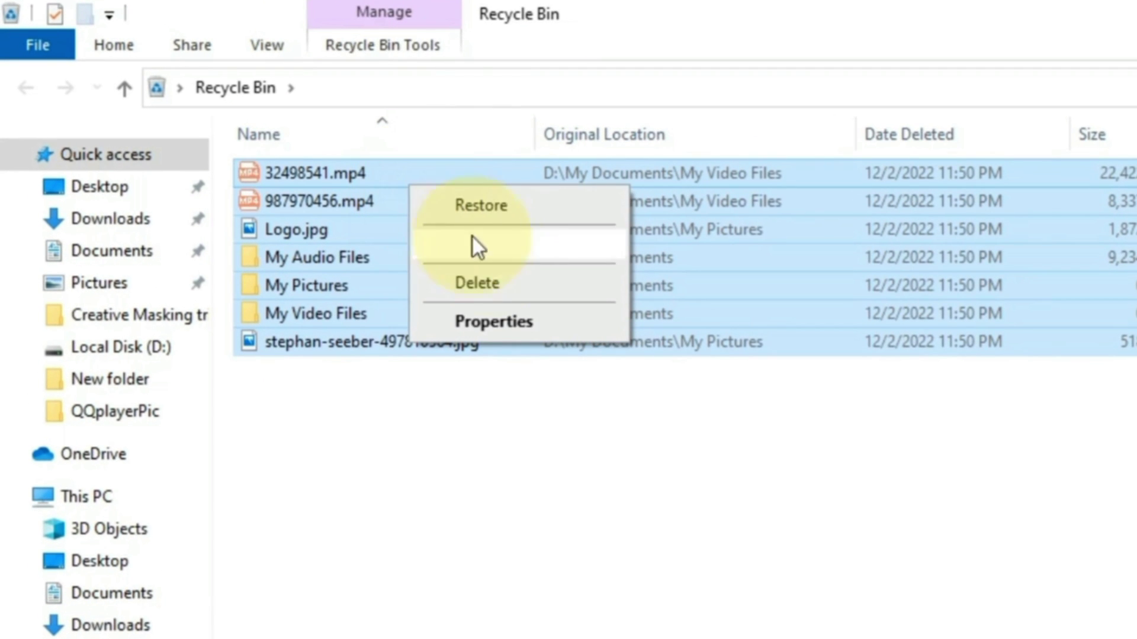
{"action": "left_click", "coordinate": [514, 286]}
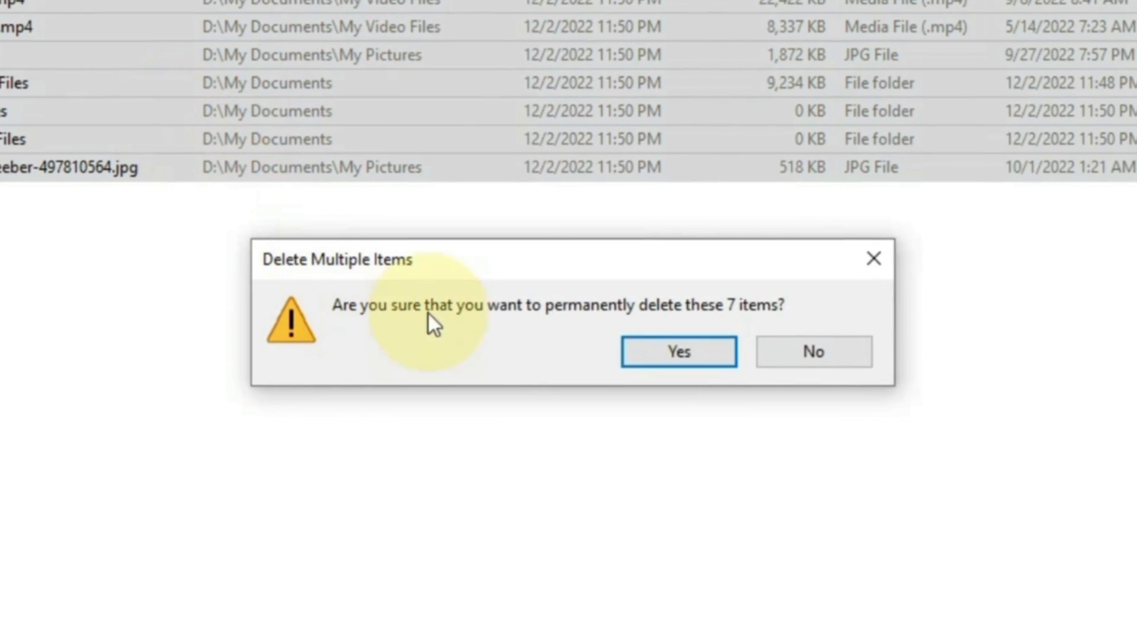
{"action": "left_click", "coordinate": [690, 360]}
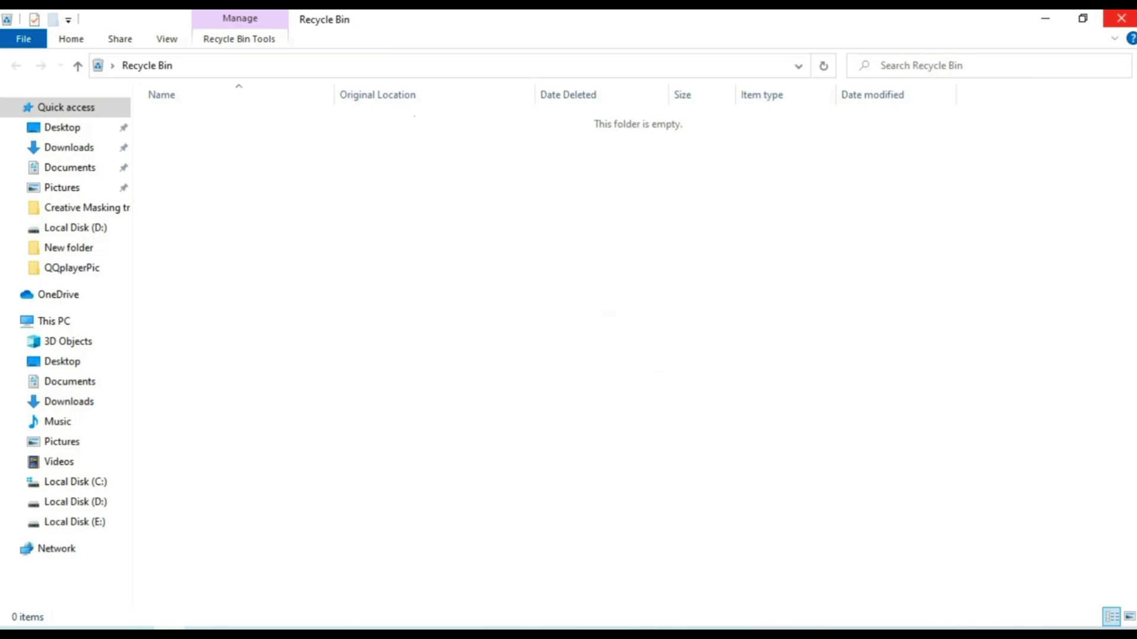
{"action": "left_click", "coordinate": [1120, 17]}
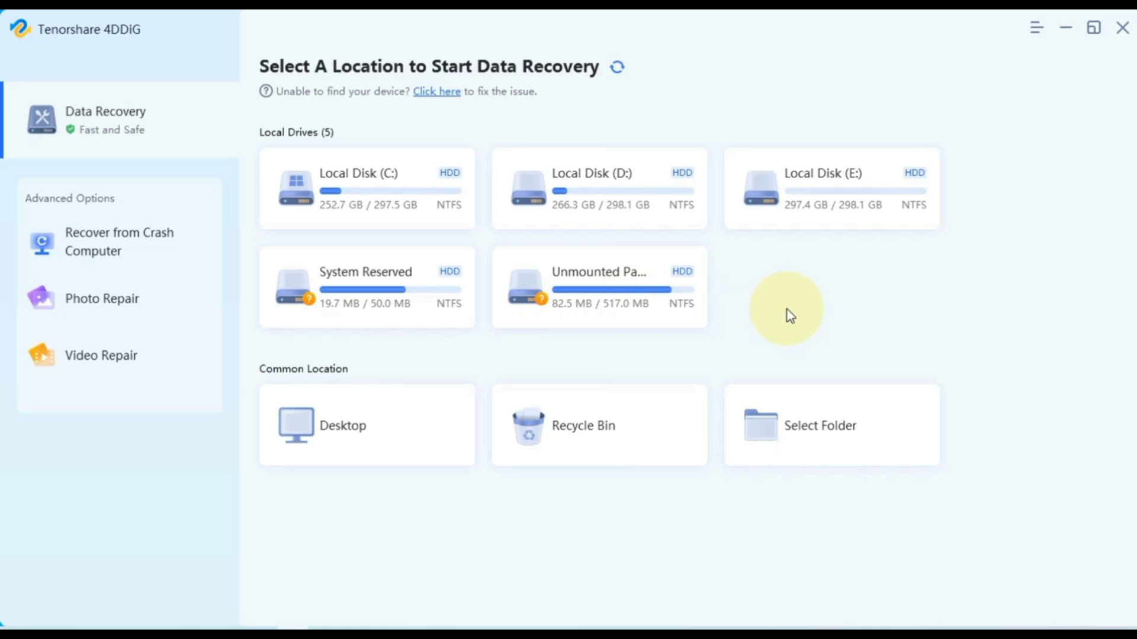
{"action": "mouse_move", "coordinate": [831, 425]}
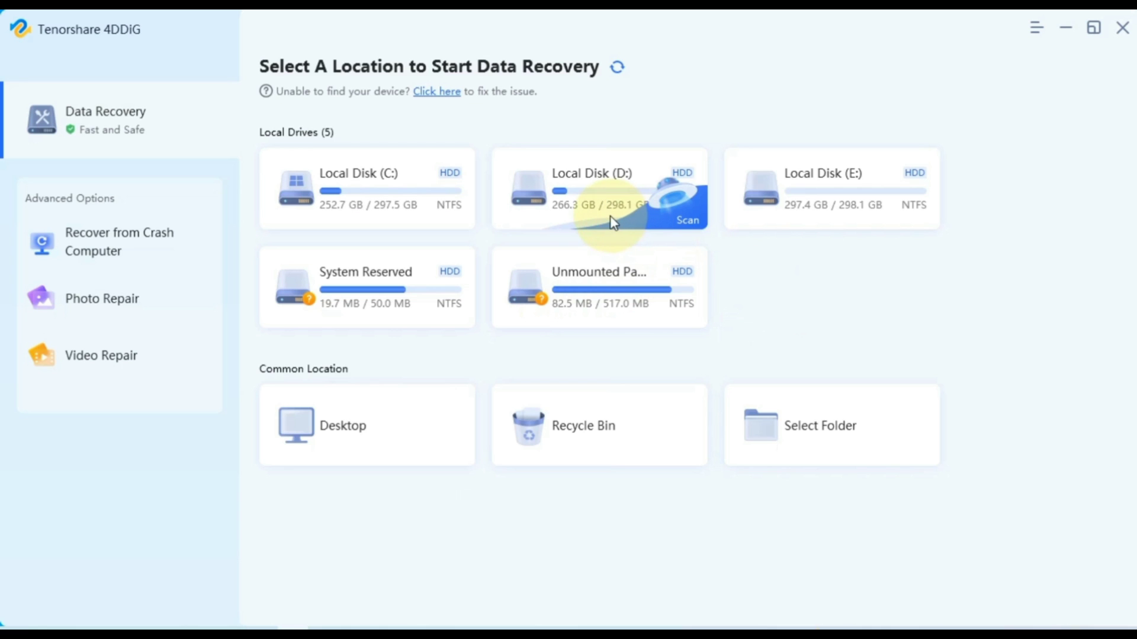
- Back out of scanning the whole D: drive and choose Select Folder instead
{"action": "left_click", "coordinate": [611, 220]}
{"action": "left_click", "coordinate": [921, 144]}
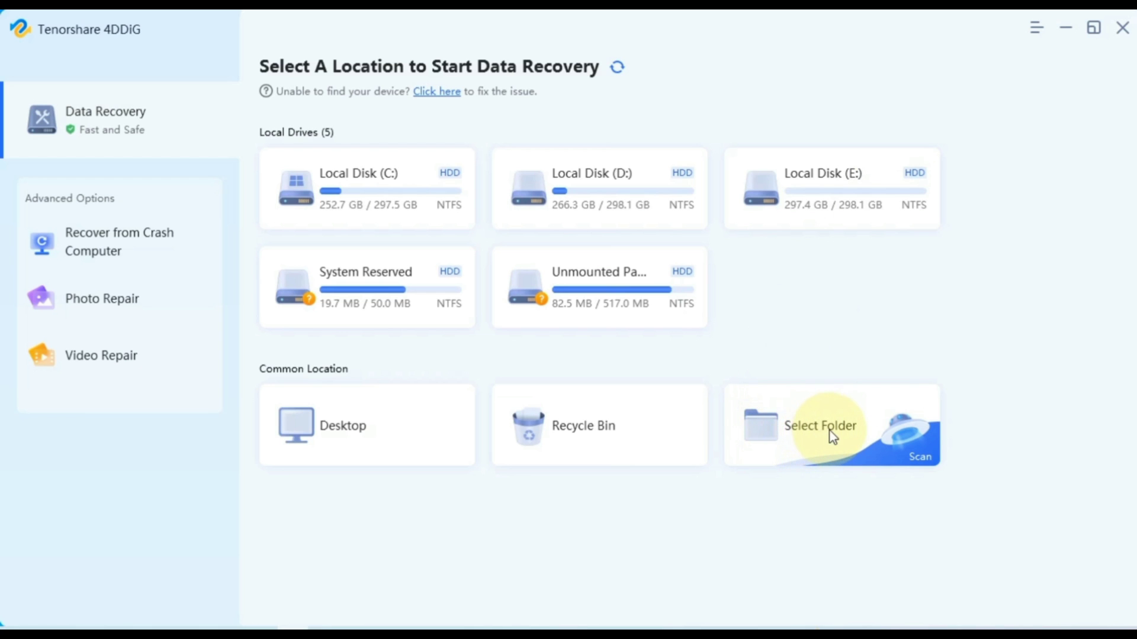
{"action": "left_click", "coordinate": [818, 444]}
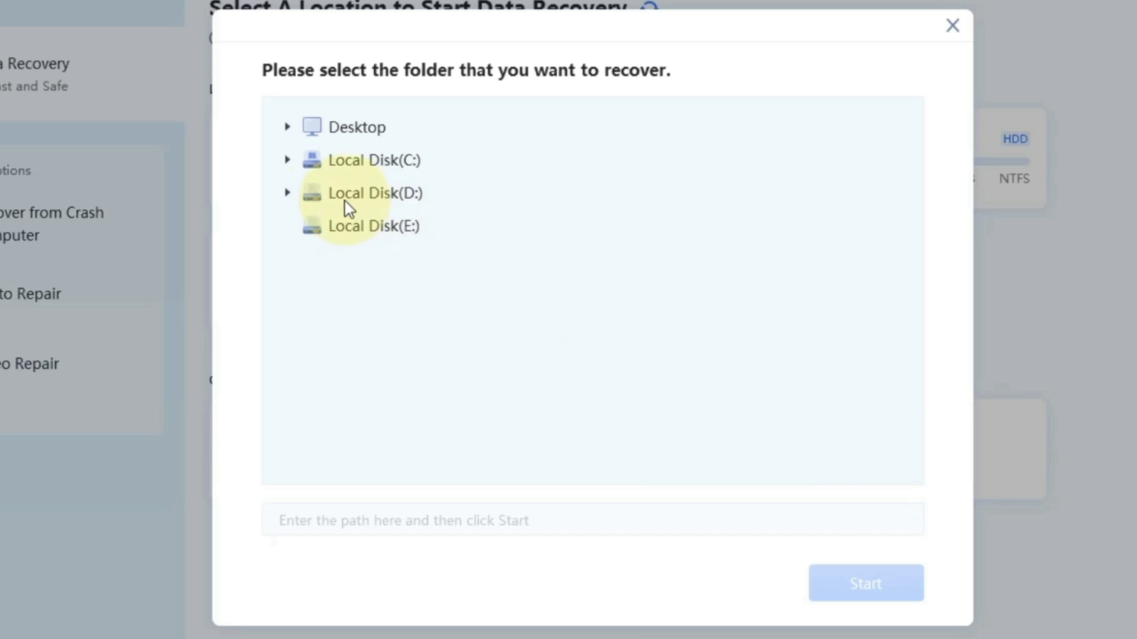
- Pick My Documents under Local Disk(D:) as the scan location and start
{"action": "left_click", "coordinate": [288, 193]}
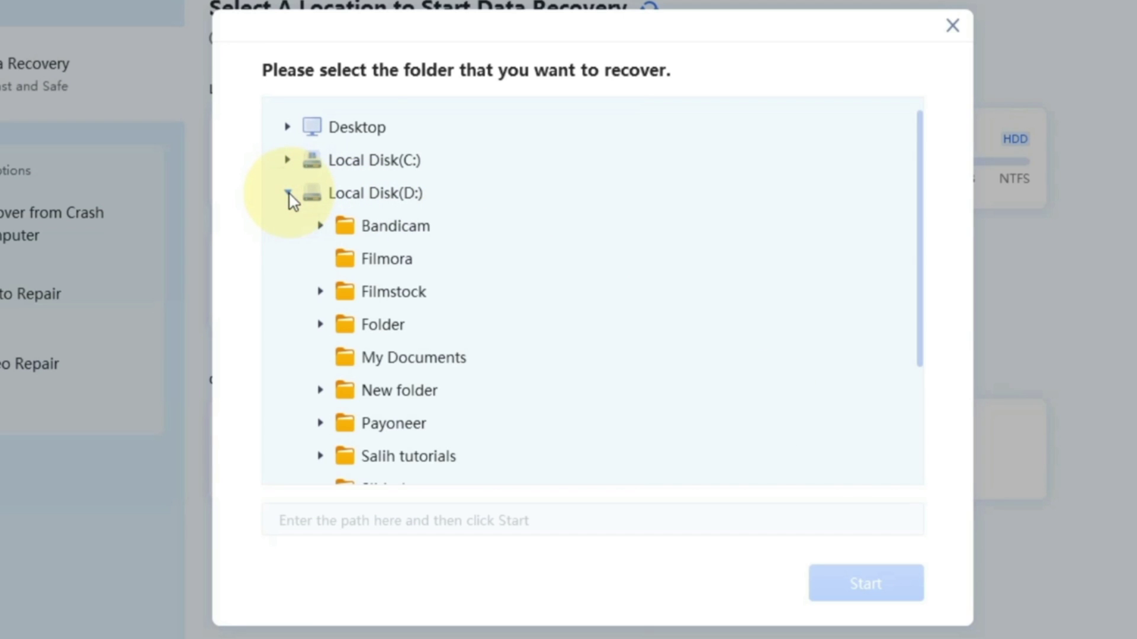
{"action": "left_click", "coordinate": [394, 369]}
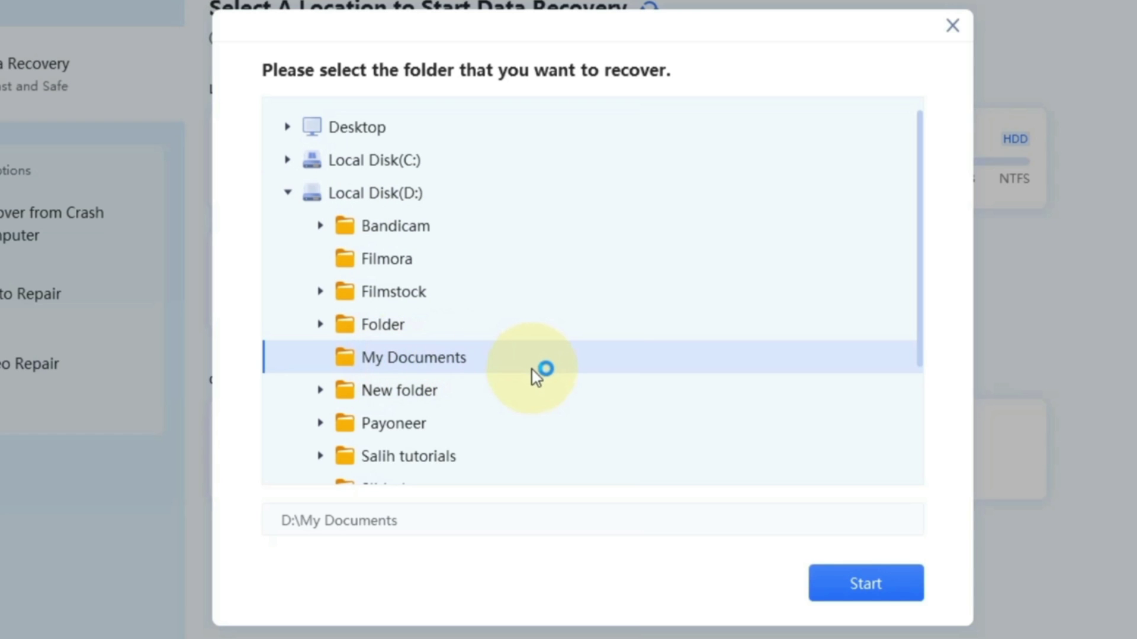
{"action": "left_click", "coordinate": [884, 591]}
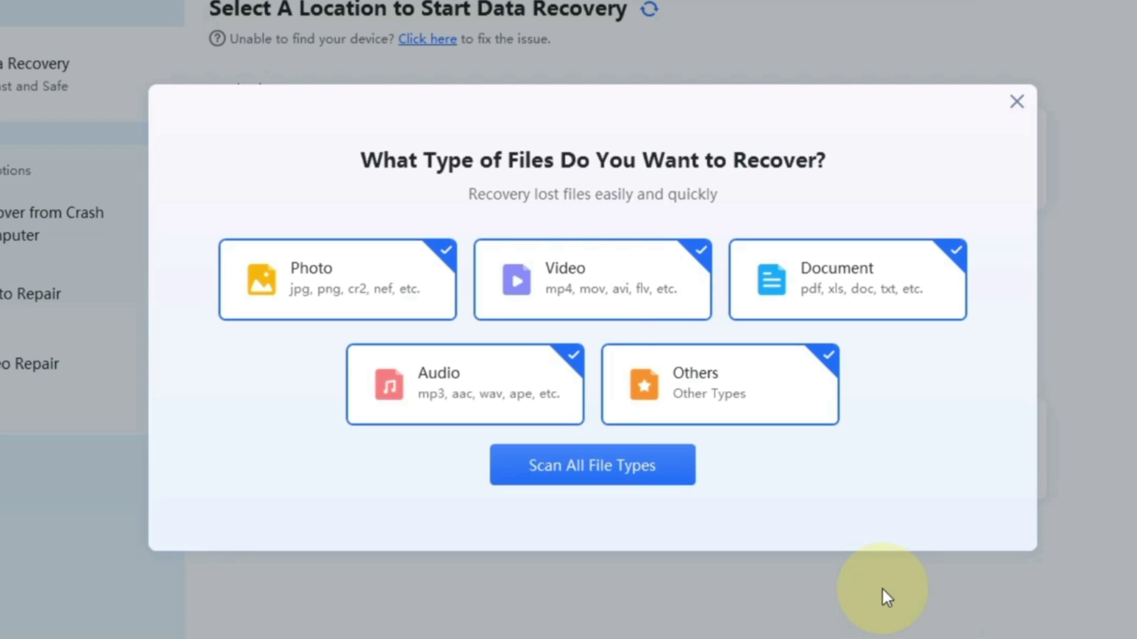
- Exclude Document and Others types and scan for photos, videos and audio only
{"action": "left_click", "coordinate": [330, 279]}
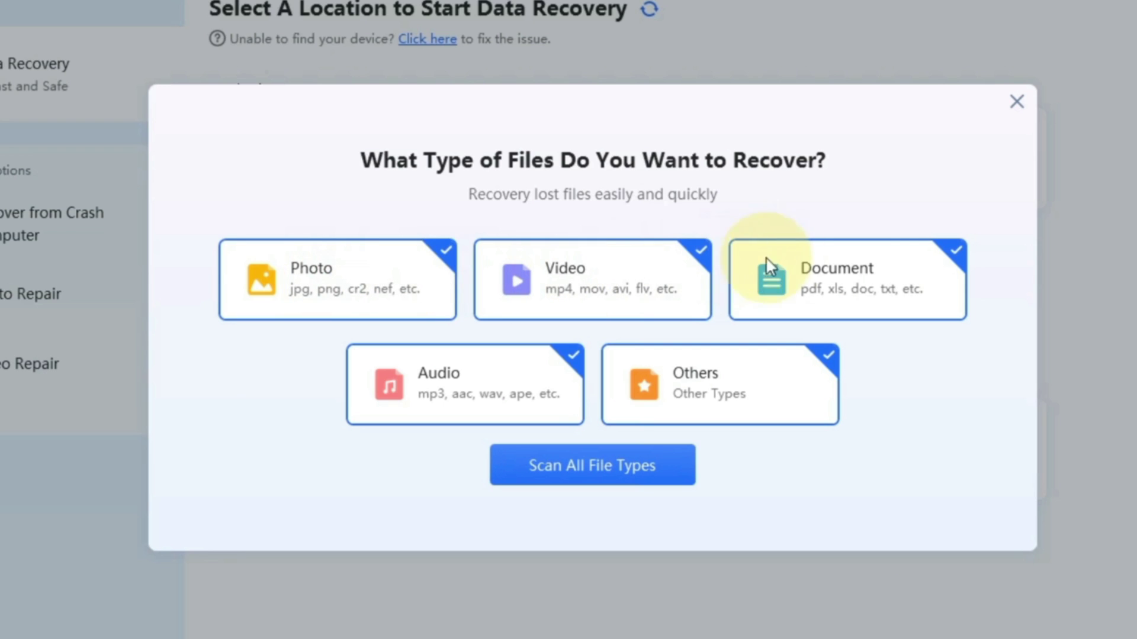
{"action": "left_click", "coordinate": [879, 272]}
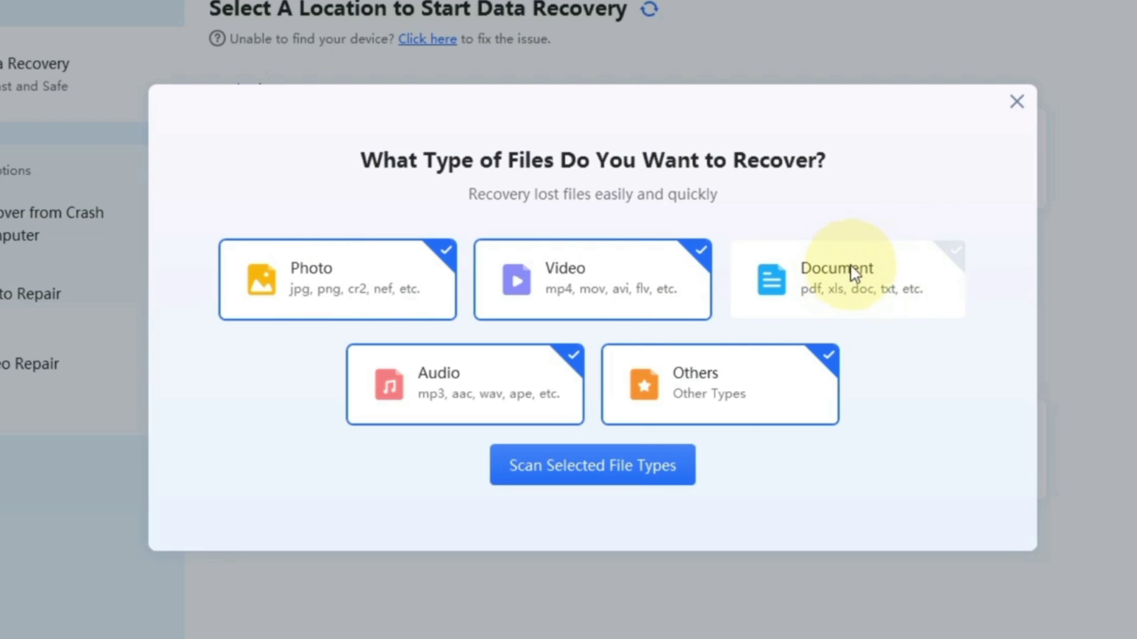
{"action": "left_click", "coordinate": [726, 401]}
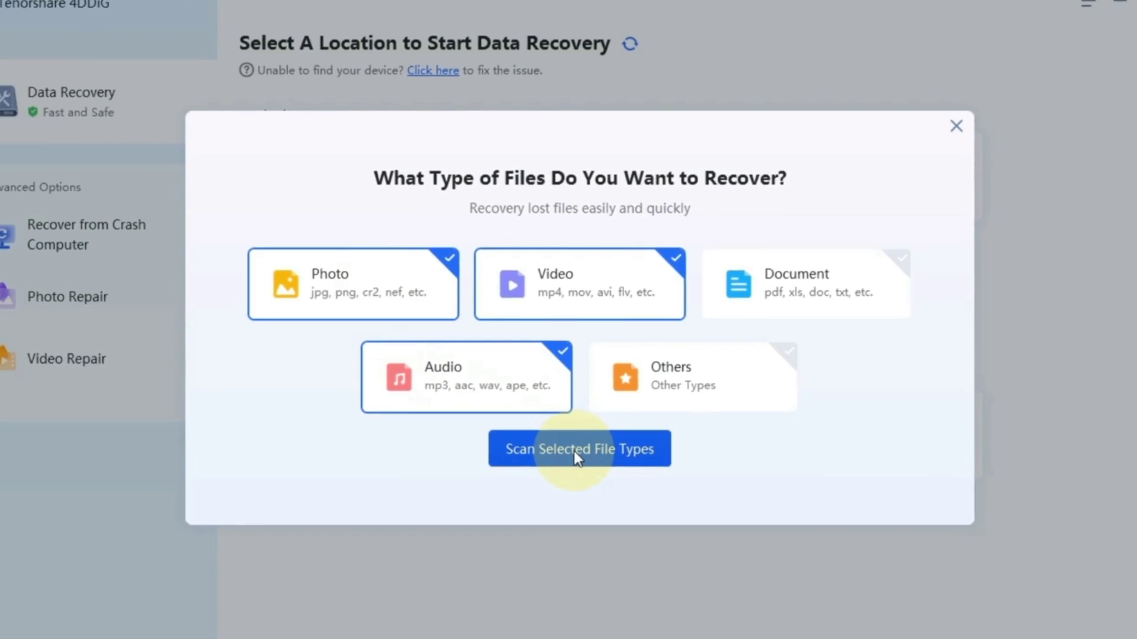
{"action": "left_click", "coordinate": [575, 452]}
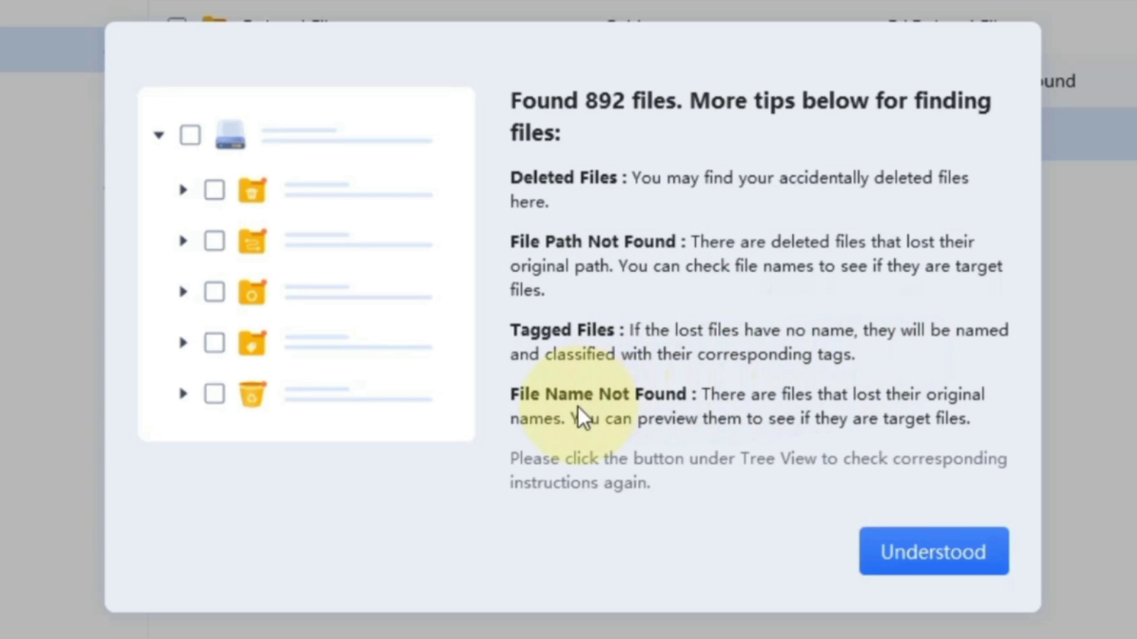
- Browse Deleted Files > My Documents > New folder in the results and preview Logo.jpg
{"action": "left_click", "coordinate": [957, 557]}
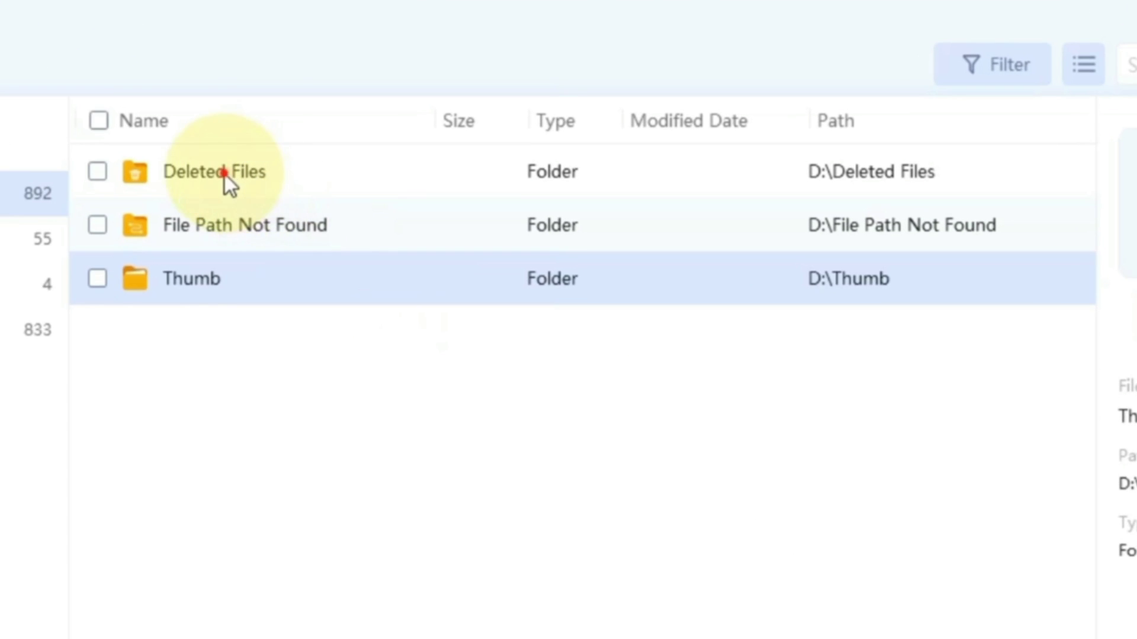
{"action": "double_click", "coordinate": [405, 142]}
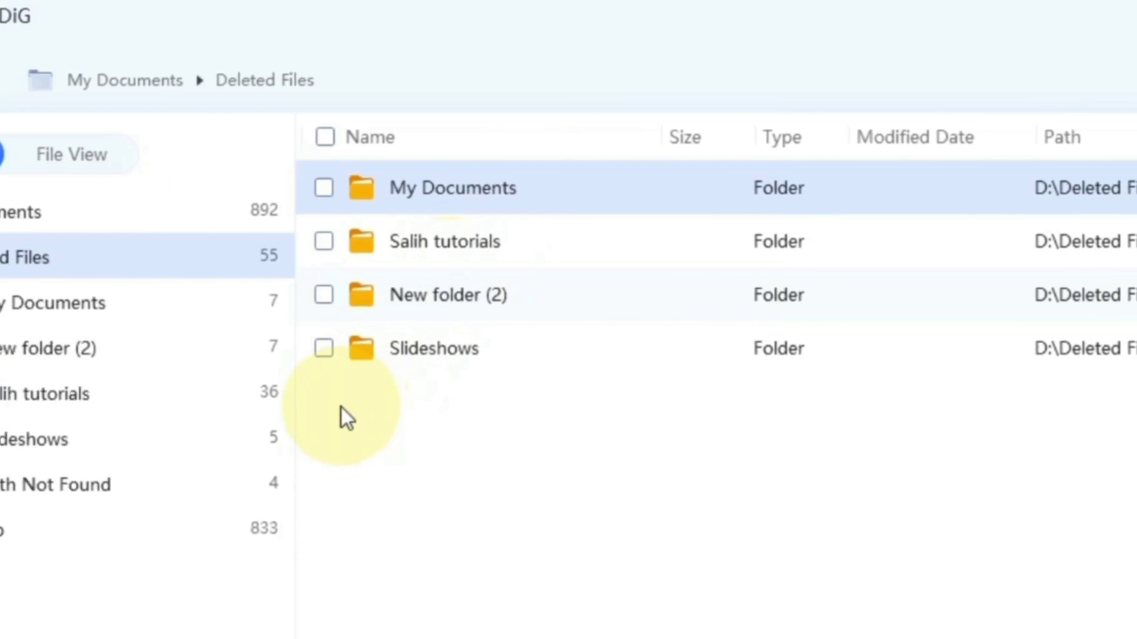
{"action": "left_click", "coordinate": [207, 313]}
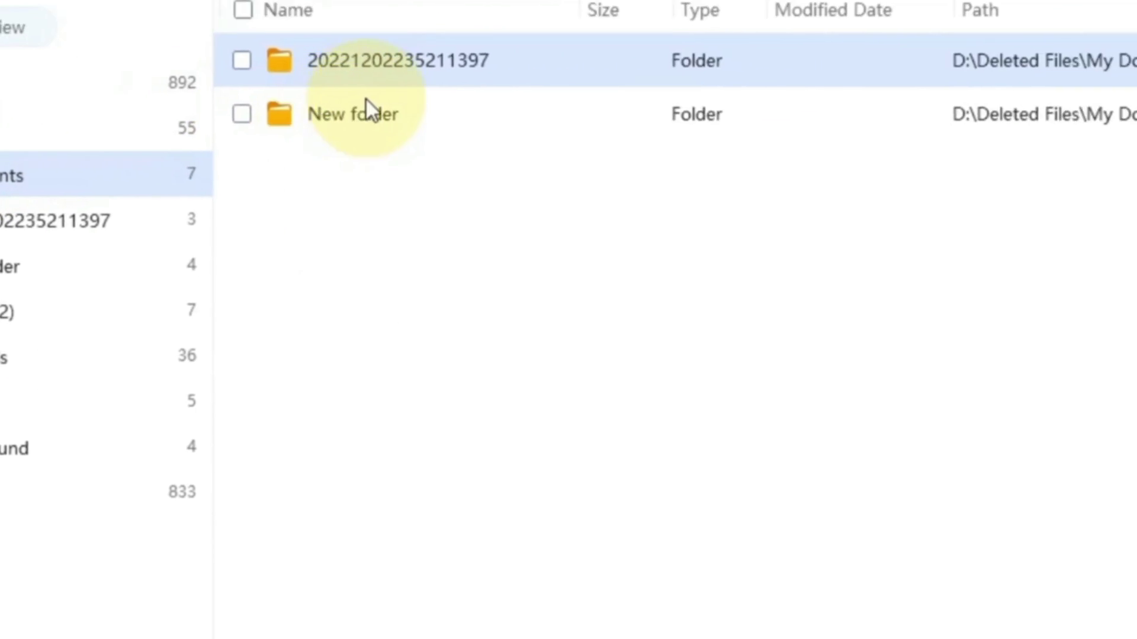
{"action": "double_click", "coordinate": [346, 109]}
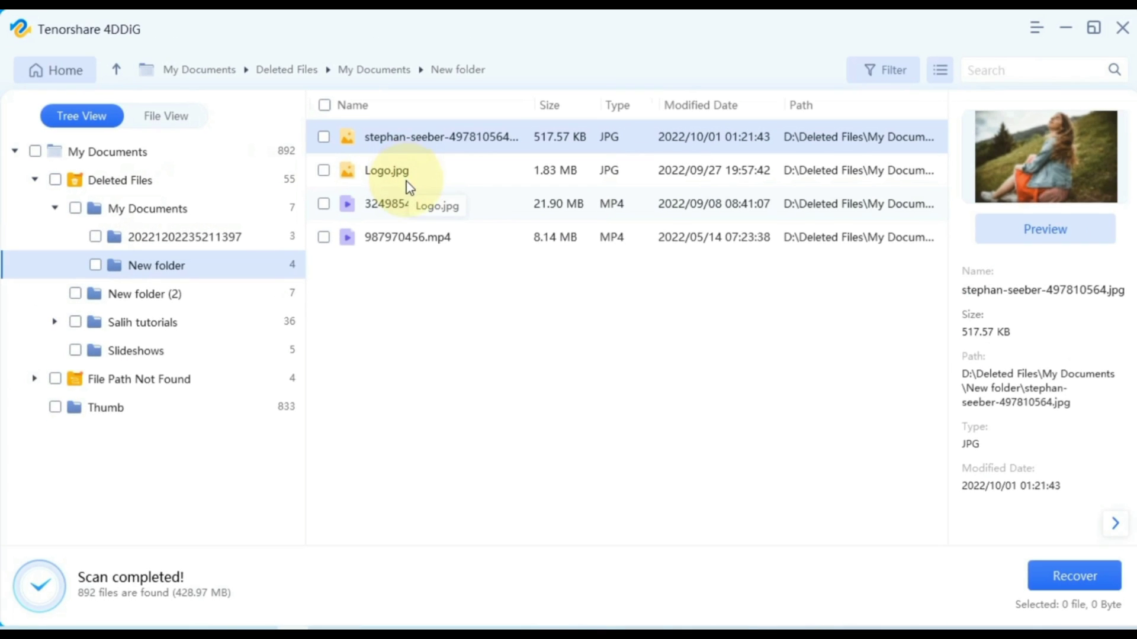
{"action": "left_click", "coordinate": [406, 181]}
- Preview 32498541.mp4 and 987970456.mp4, go up to Deleted Files and tick My Documents for recovery
{"action": "left_click", "coordinate": [419, 206]}
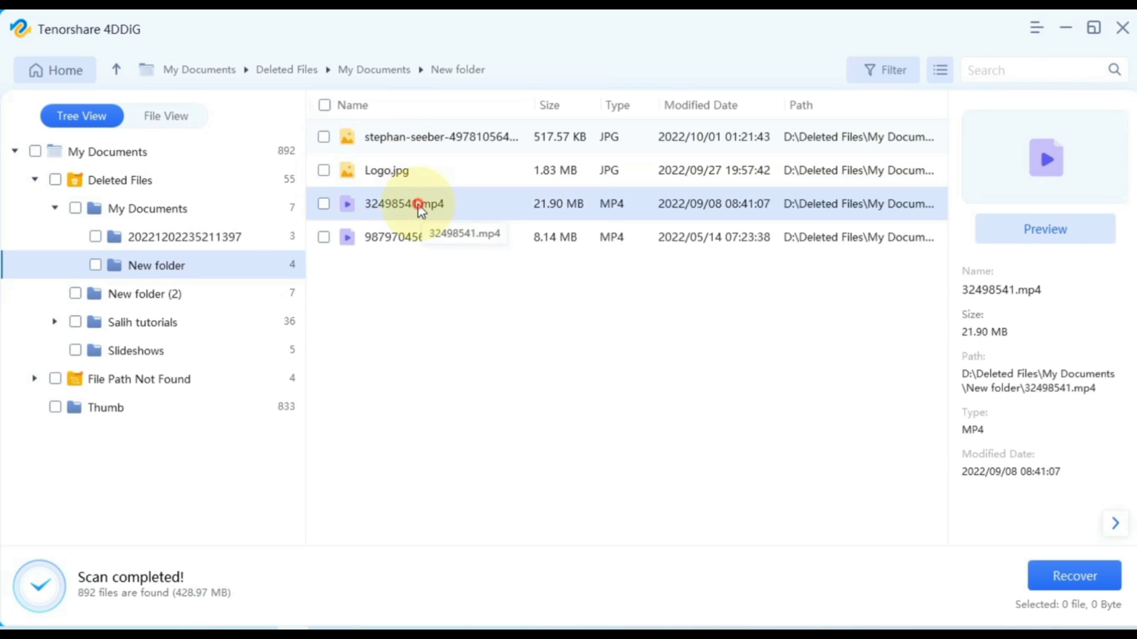
{"action": "left_click", "coordinate": [419, 238]}
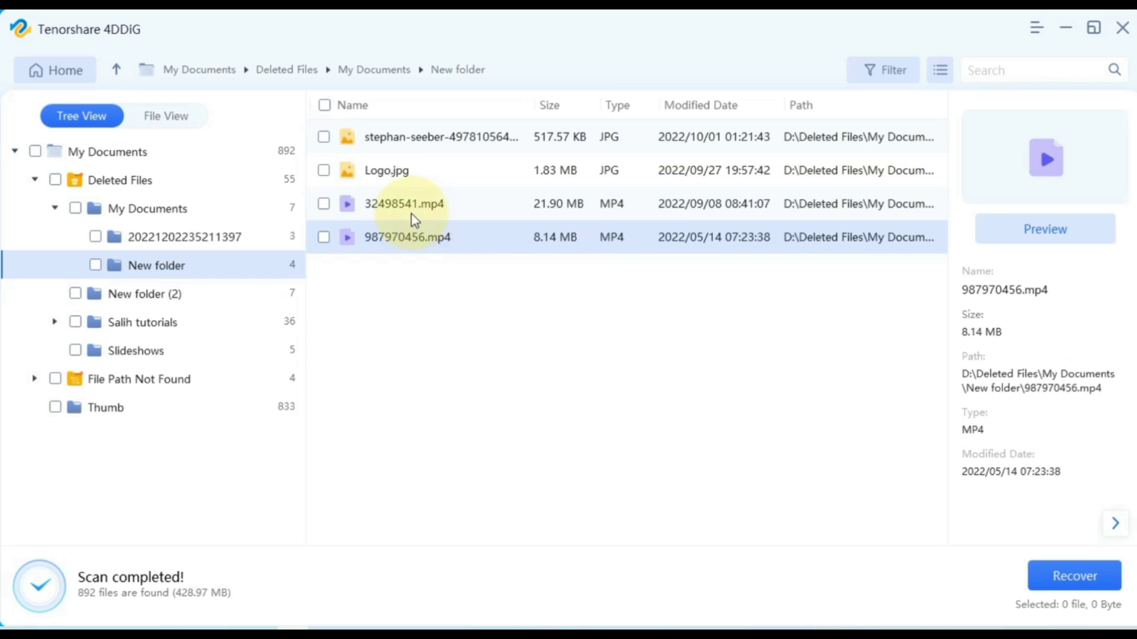
{"action": "left_click", "coordinate": [119, 70]}
{"action": "left_click", "coordinate": [120, 69]}
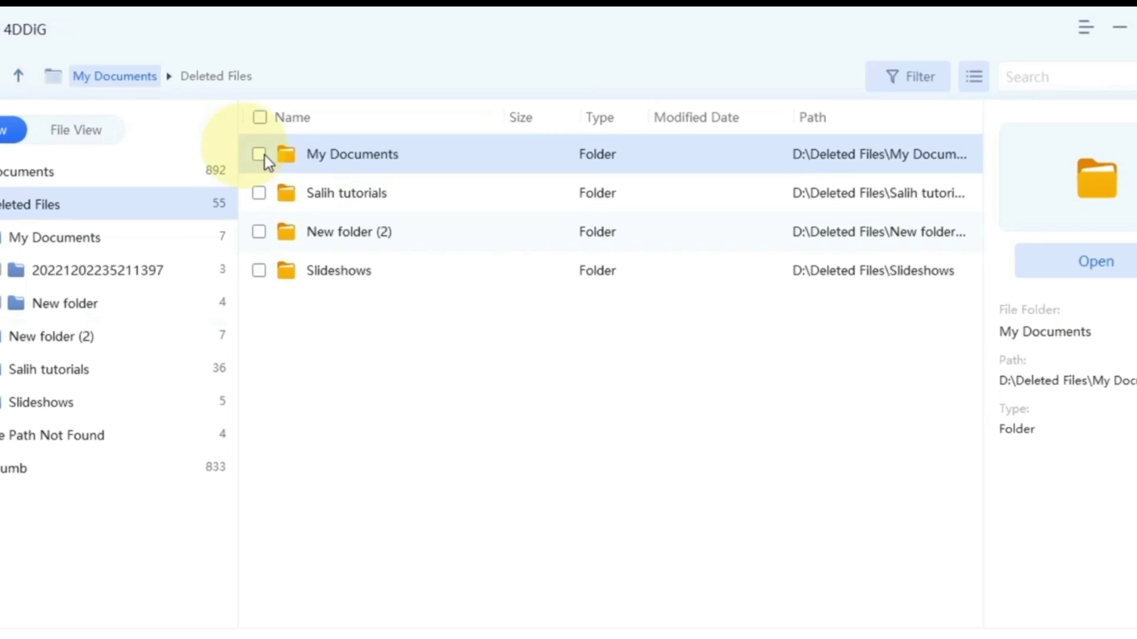
{"action": "left_click", "coordinate": [325, 138]}
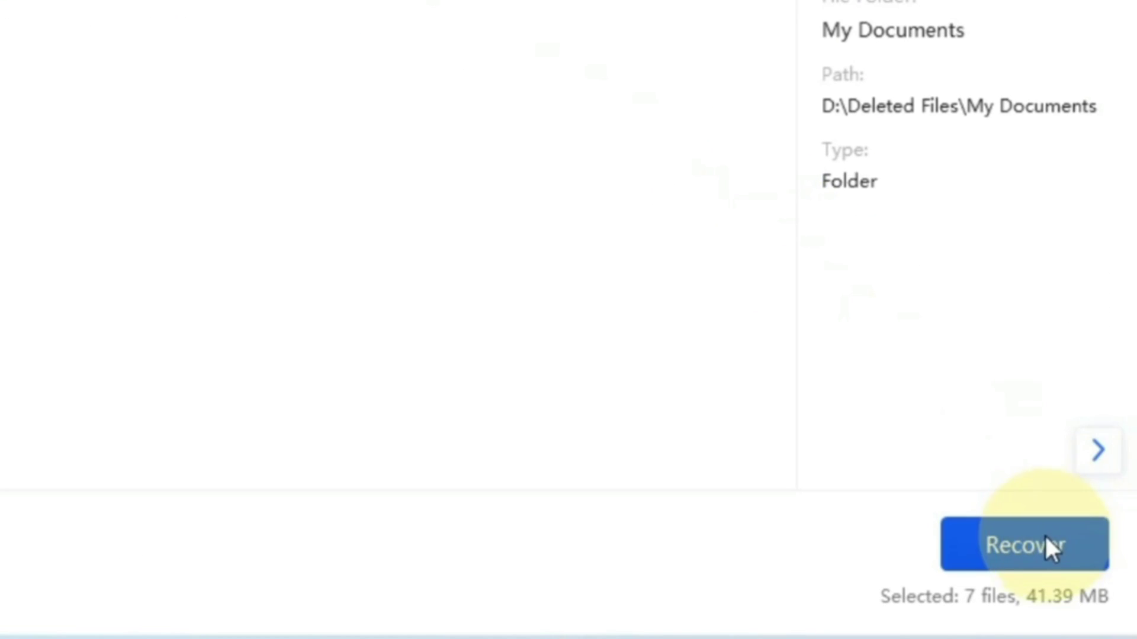
- Start recovery and create a new 'Recover my files' folder on Local Disk (E:) as the destination
{"action": "left_click", "coordinate": [1075, 570]}
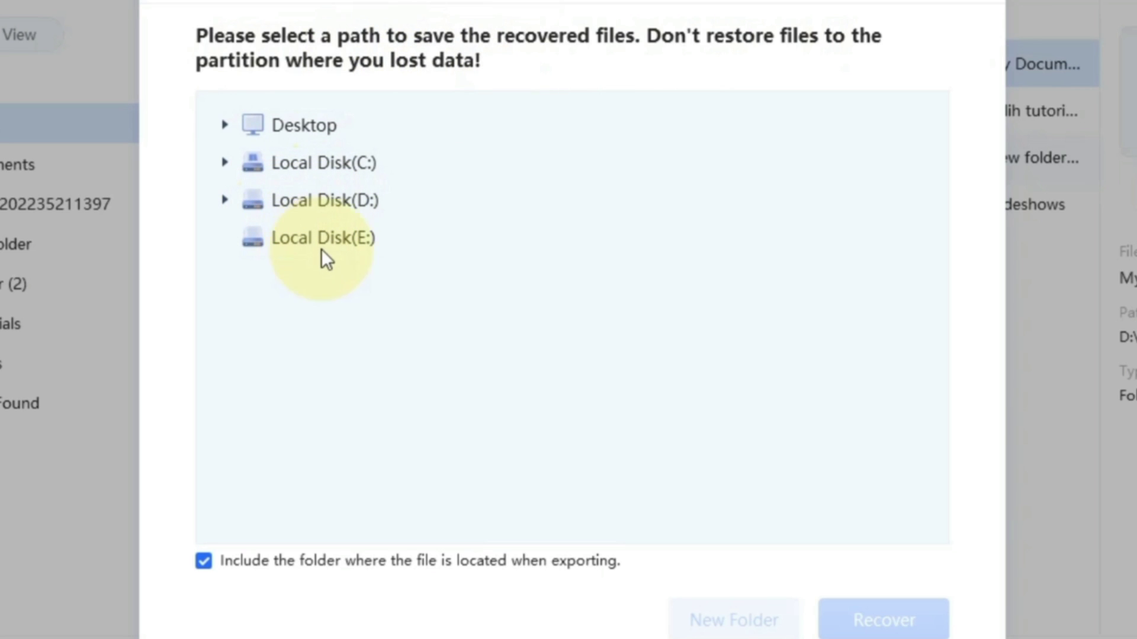
{"action": "left_click", "coordinate": [340, 245]}
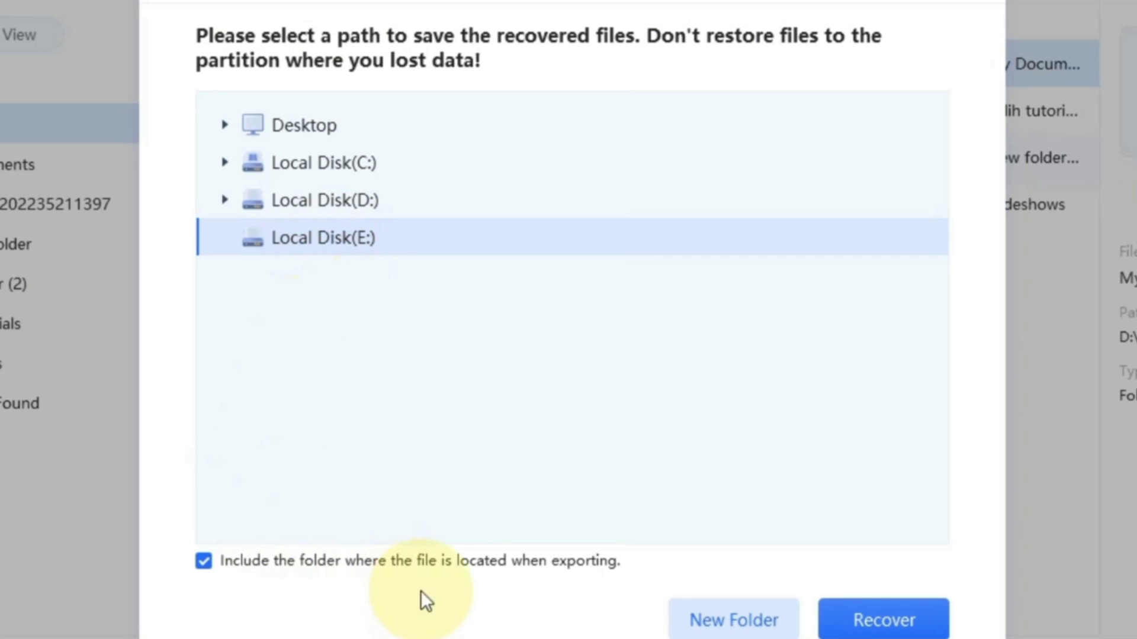
{"action": "left_click", "coordinate": [204, 562]}
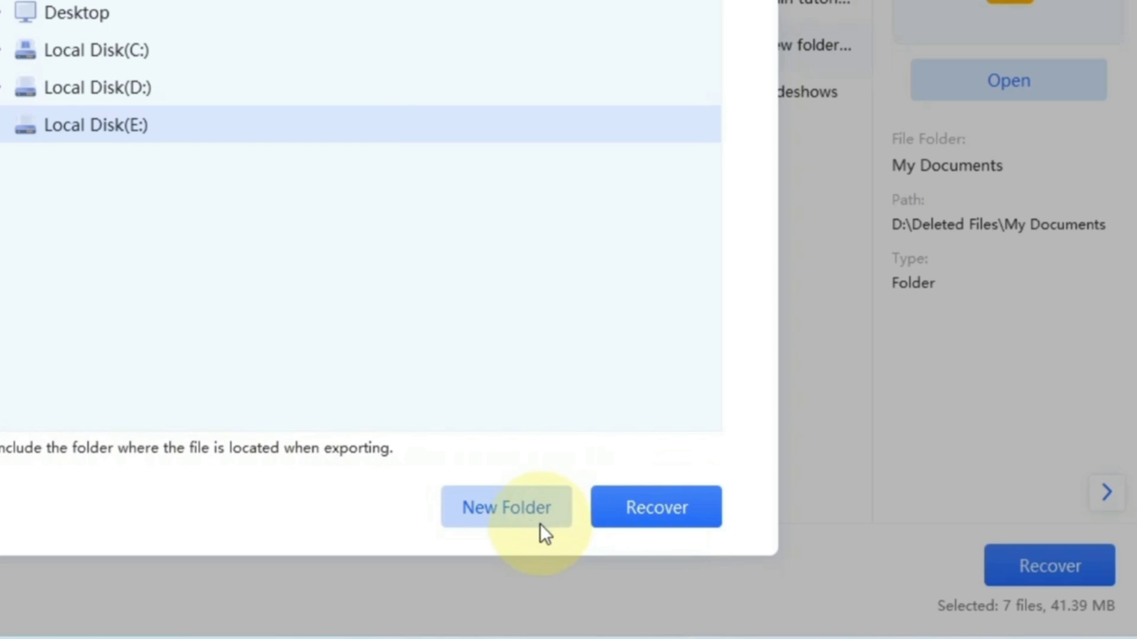
{"action": "left_click", "coordinate": [522, 520]}
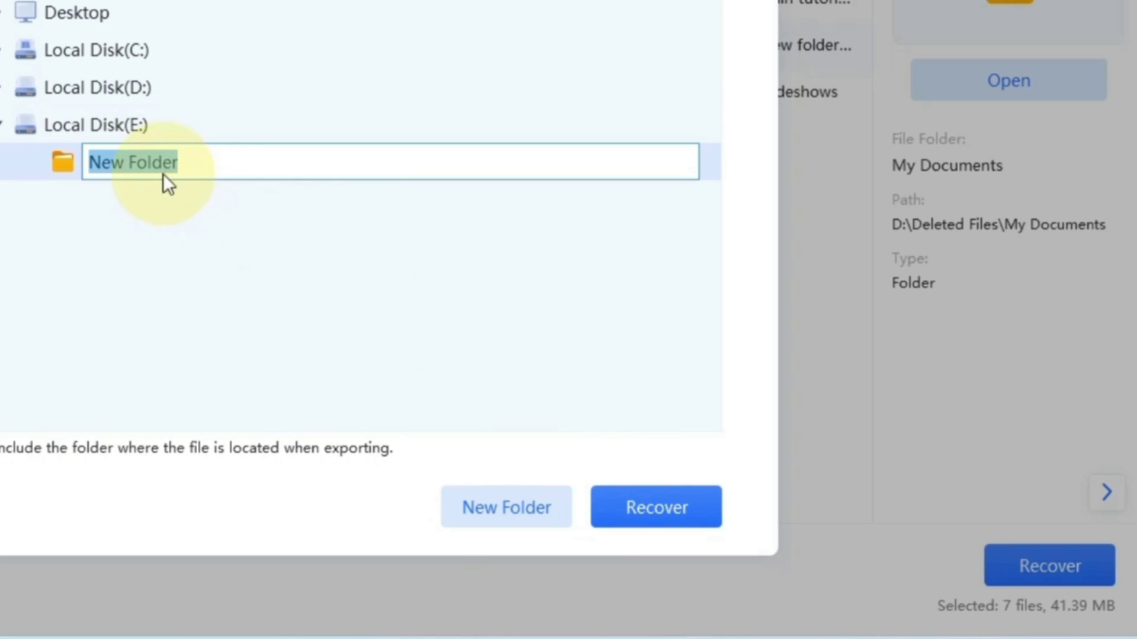
{"action": "left_click_drag", "start_coordinate": [193, 168], "coordinate": [87, 225]}
{"action": "type", "text": "Recov"}
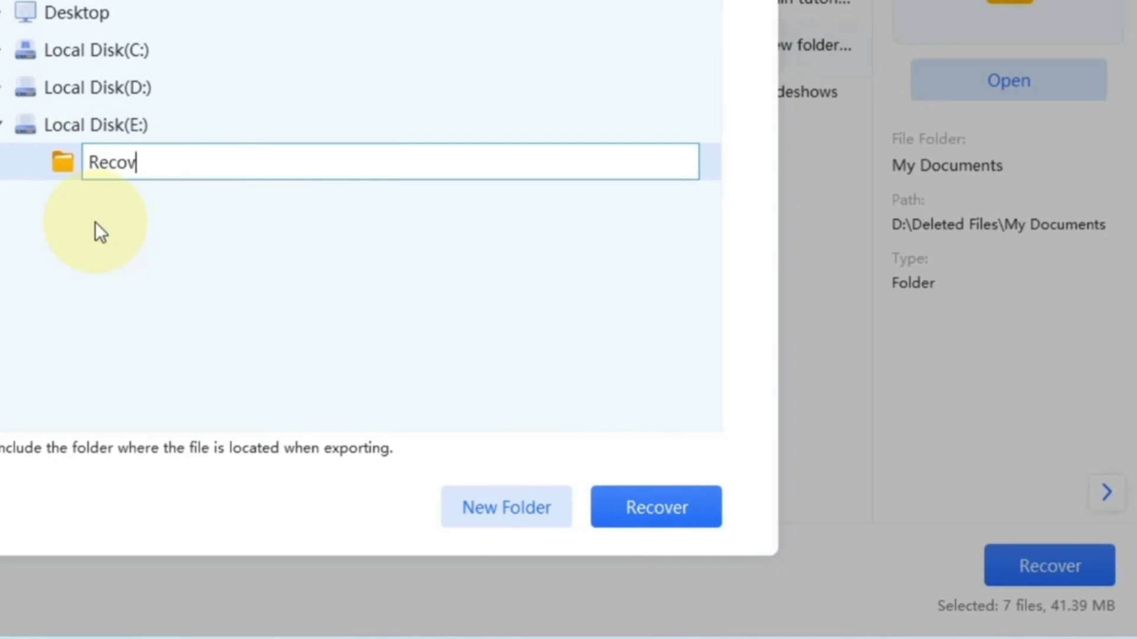
{"action": "type", "text": "er my files"}
{"action": "left_click", "coordinate": [172, 170]}
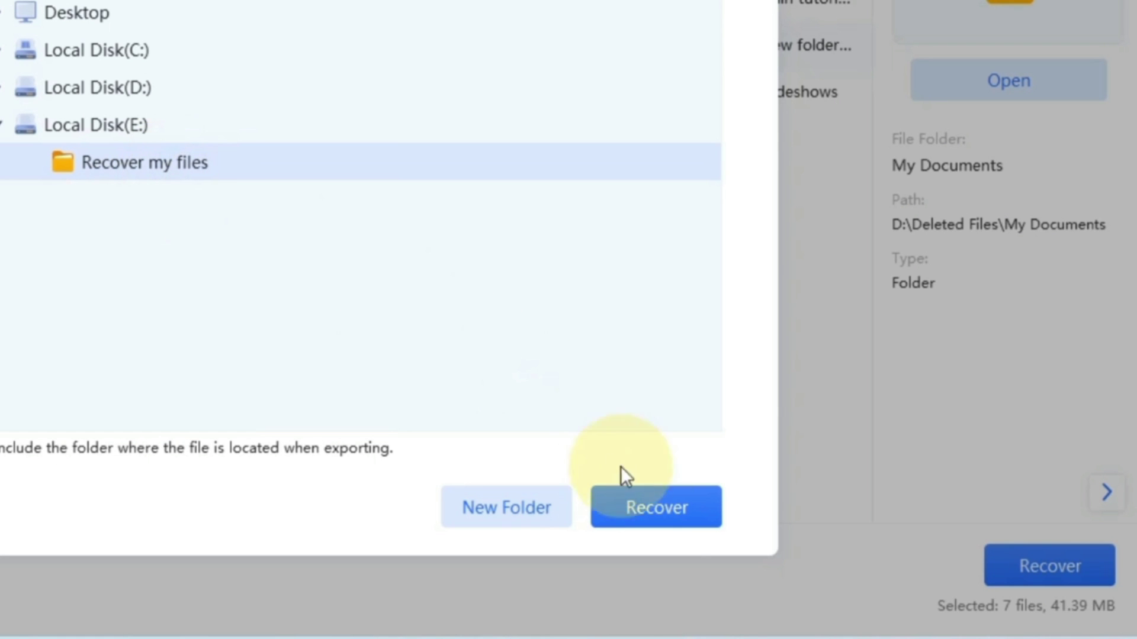
- Recover the 7 files into 'Recover my files' and view them in File Explorer
{"action": "left_click", "coordinate": [652, 508]}
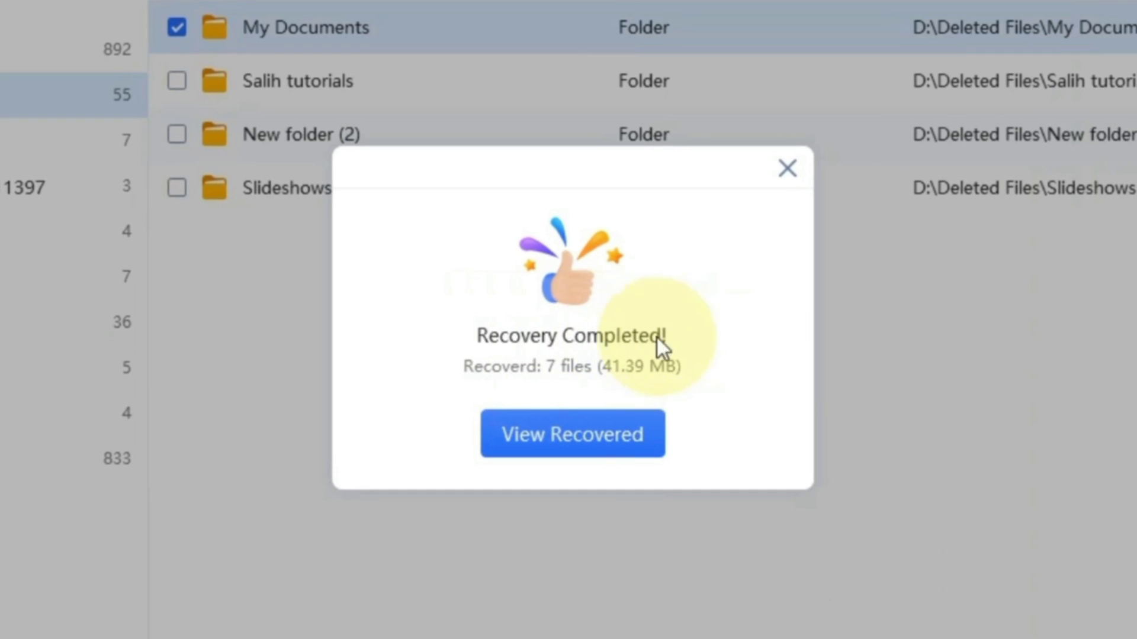
{"action": "left_click", "coordinate": [588, 436]}
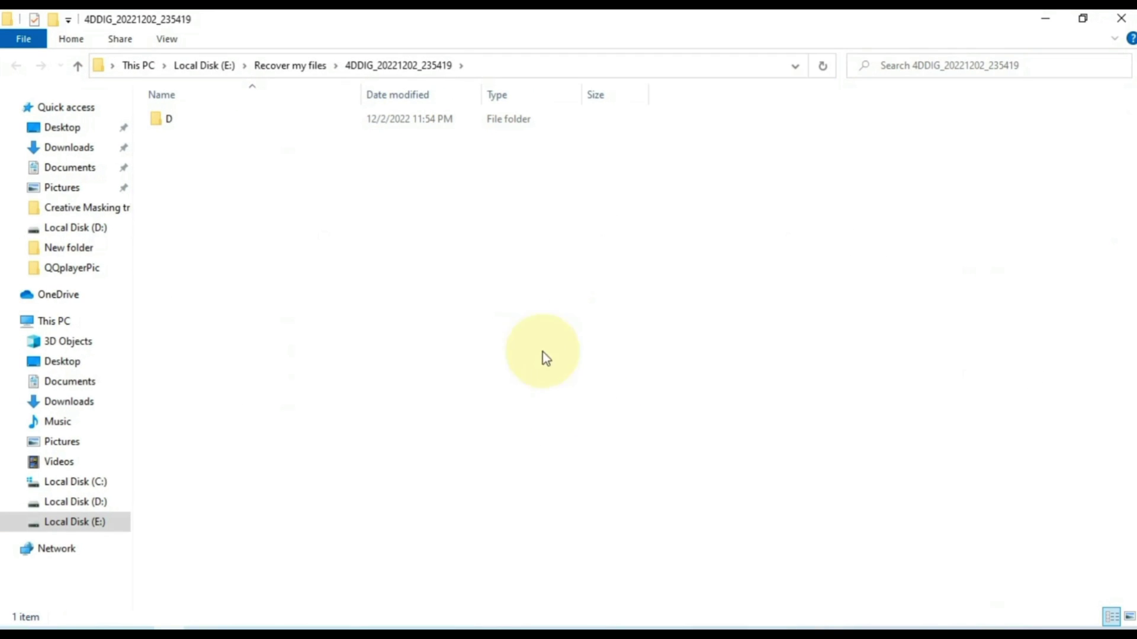
- Navigate into D > Deleted Files > recovered My Documents folder
{"action": "right_click", "coordinate": [190, 123]}
{"action": "left_click", "coordinate": [232, 133]}
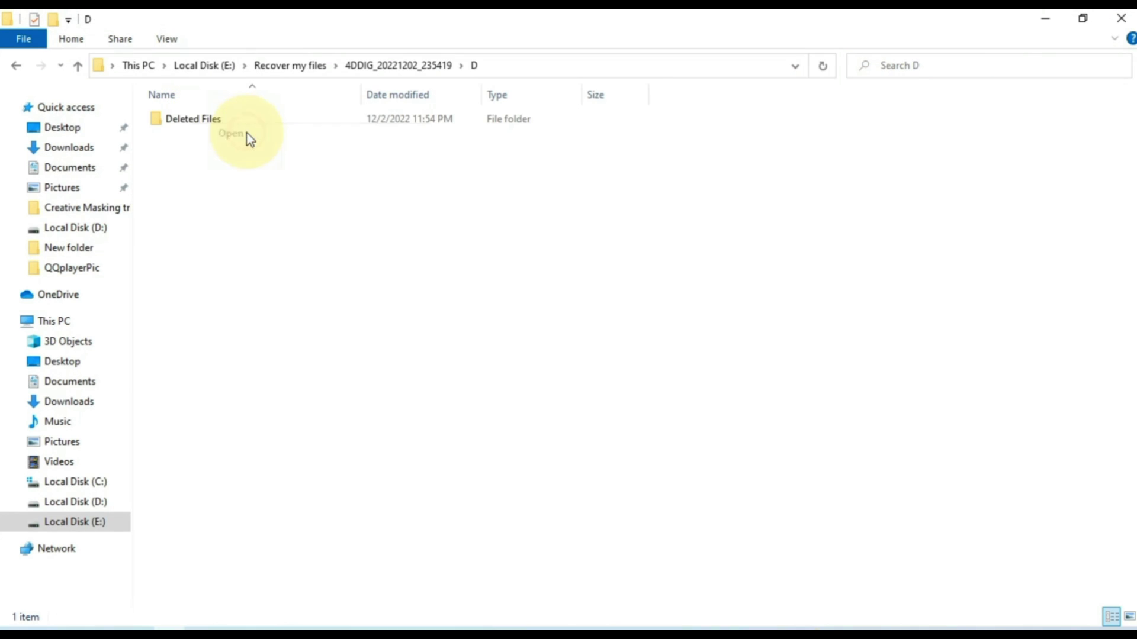
{"action": "right_click", "coordinate": [222, 124]}
{"action": "left_click", "coordinate": [264, 135]}
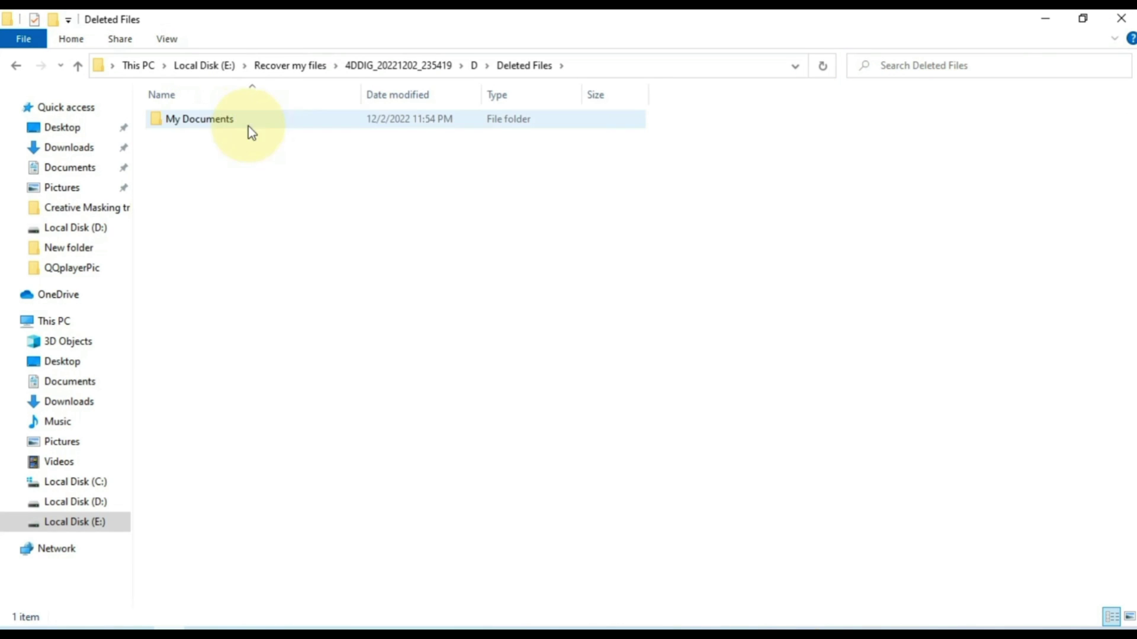
{"action": "left_click", "coordinate": [222, 122]}
{"action": "right_click", "coordinate": [224, 125]}
{"action": "left_click", "coordinate": [268, 135]}
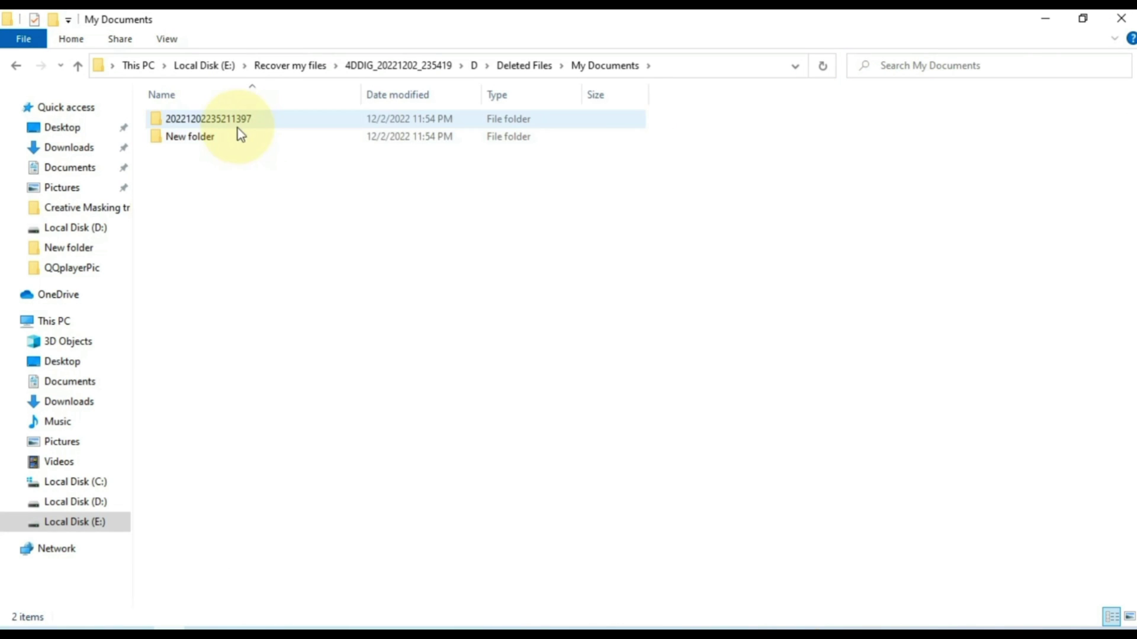
{"action": "right_click", "coordinate": [222, 123]}
{"action": "left_click", "coordinate": [267, 131]}
{"action": "left_click_drag", "start_coordinate": [213, 186], "coordinate": [242, 120]}
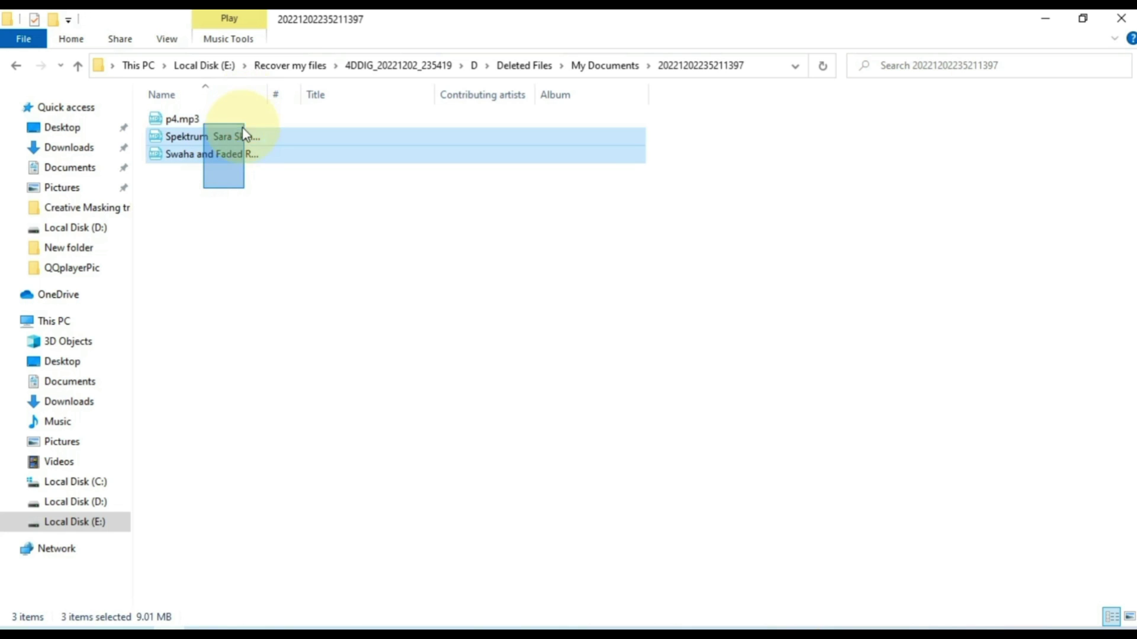
{"action": "right_click", "coordinate": [229, 195]}
{"action": "left_click", "coordinate": [480, 206]}
{"action": "key", "text": "BackSpace"}
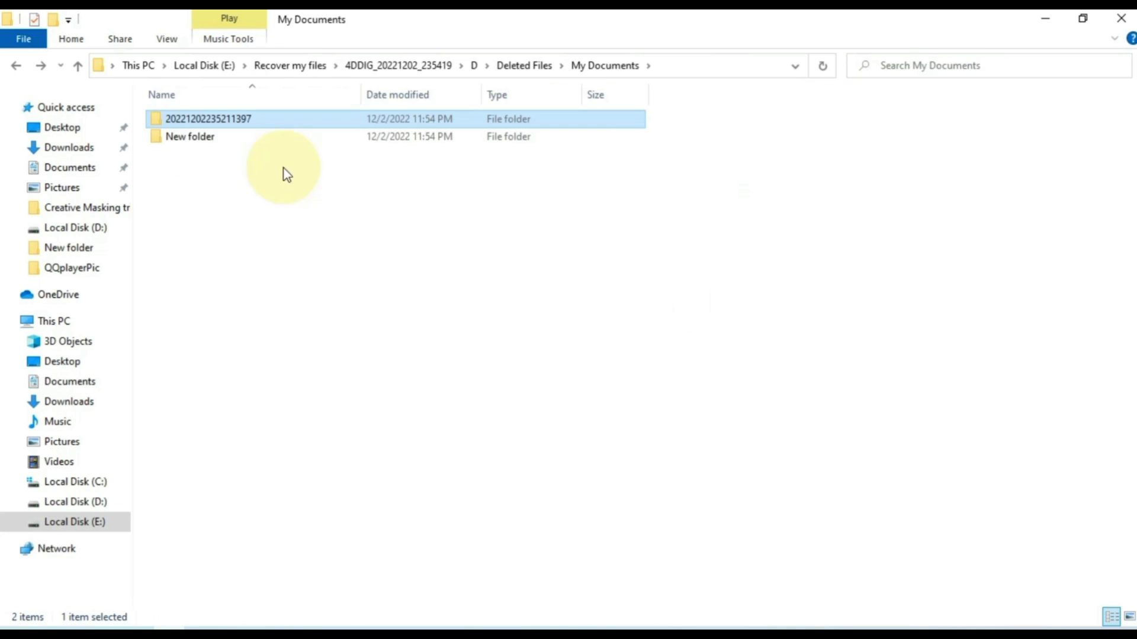
- Check the two mp4 videos and two JPG images in New folder, then go up to Local Disk (E:)
{"action": "double_click", "coordinate": [190, 135]}
{"action": "left_click_drag", "start_coordinate": [196, 233], "coordinate": [310, 168]}
{"action": "left_click_drag", "start_coordinate": [345, 210], "coordinate": [501, 161]}
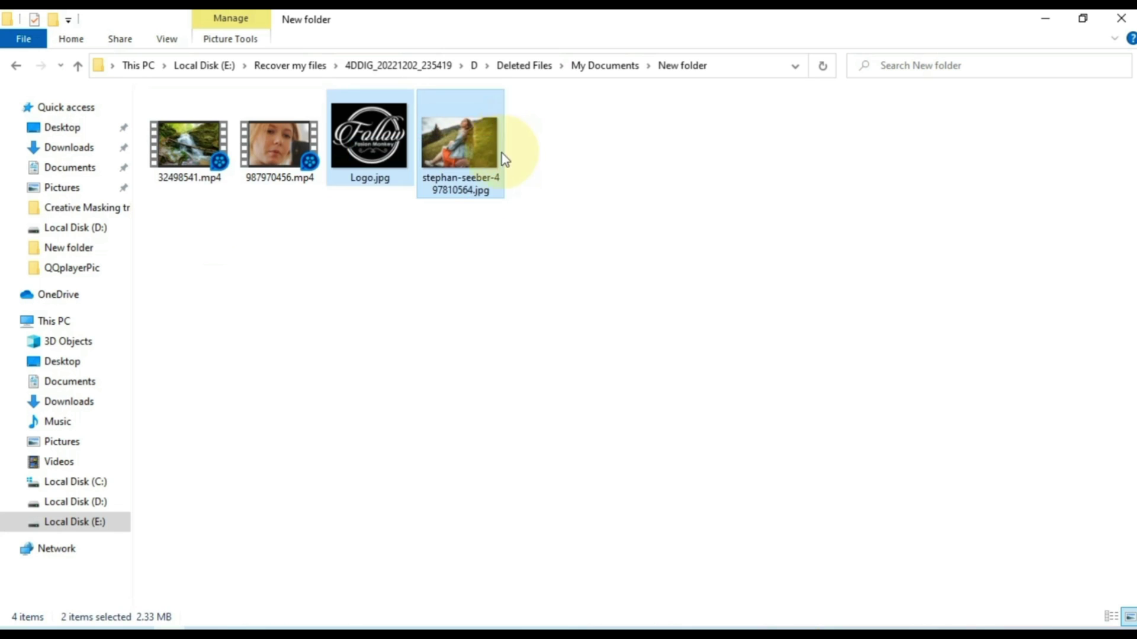
{"action": "left_click", "coordinate": [546, 178]}
{"action": "key", "text": "alt+Up"}
{"action": "key", "text": "alt+Up"}
{"action": "key", "text": "alt+Up"}
{"action": "key", "text": "alt+Up"}
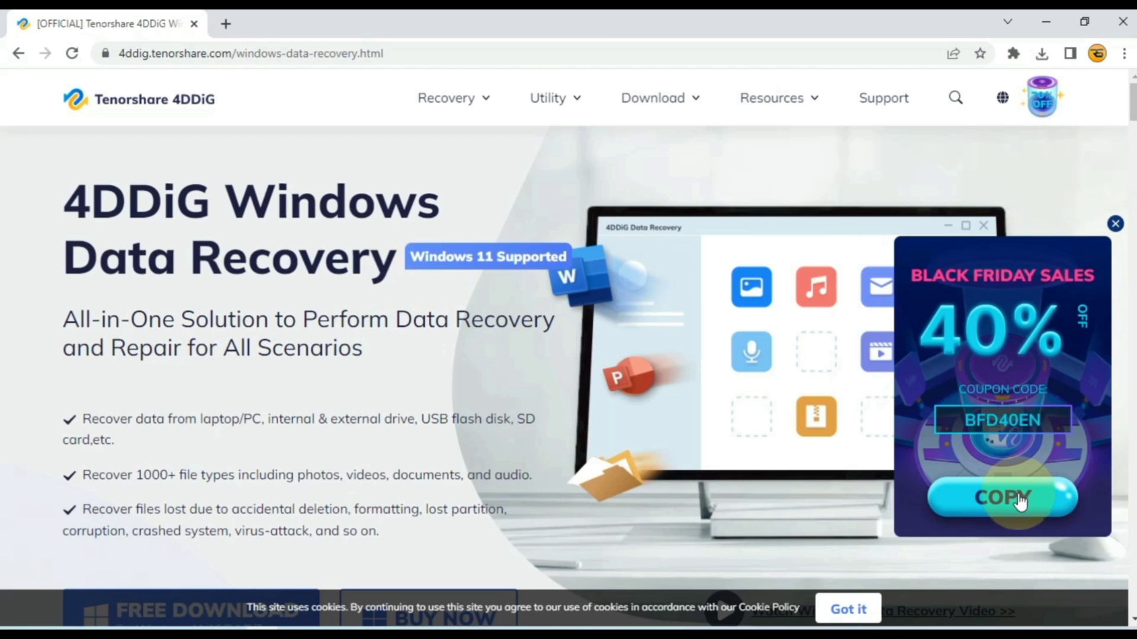
- Copy coupon BFD40EN, then browse the business, student and bundle plans on the buy page
{"action": "left_click", "coordinate": [1023, 502]}
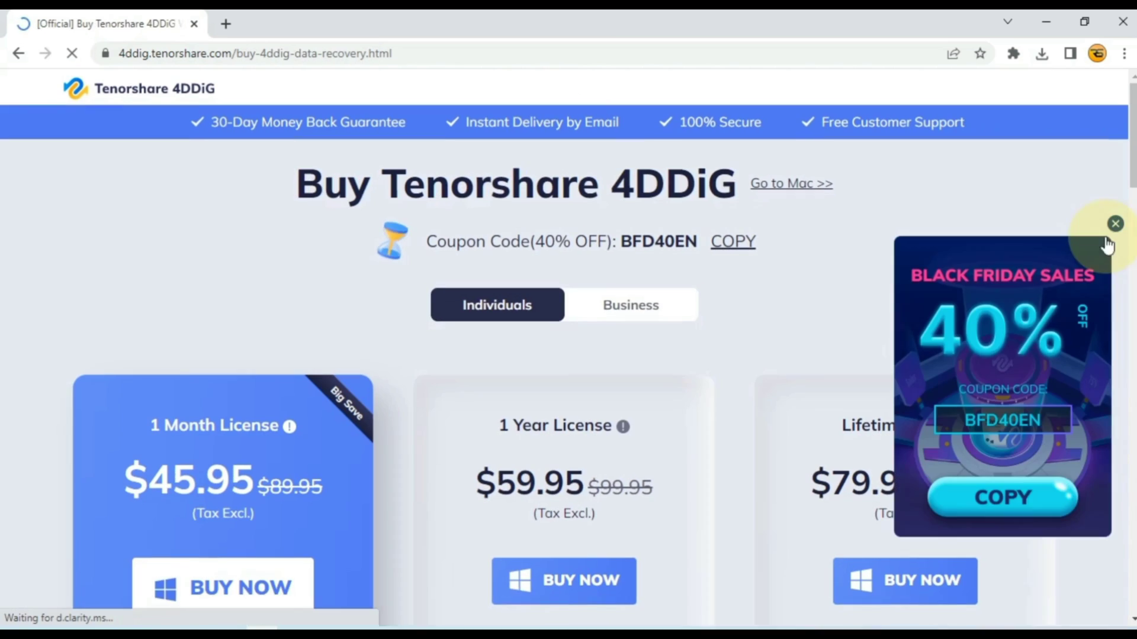
{"action": "left_click", "coordinate": [1116, 223]}
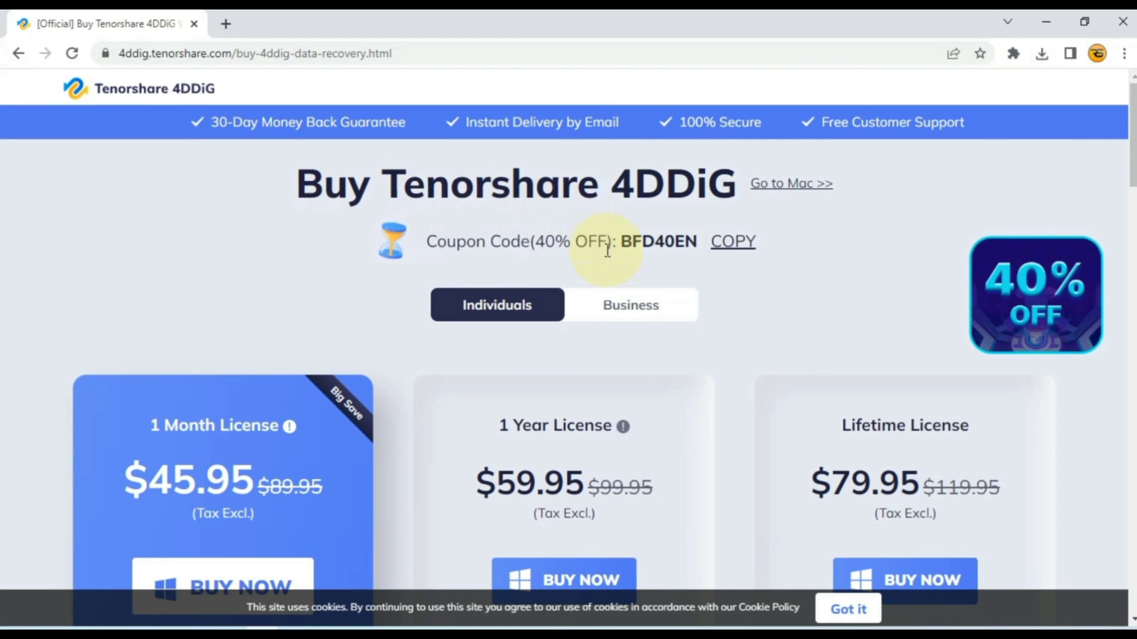
{"action": "scroll", "coordinate": [272, 424], "scroll_direction": "down", "scroll_amount": 1}
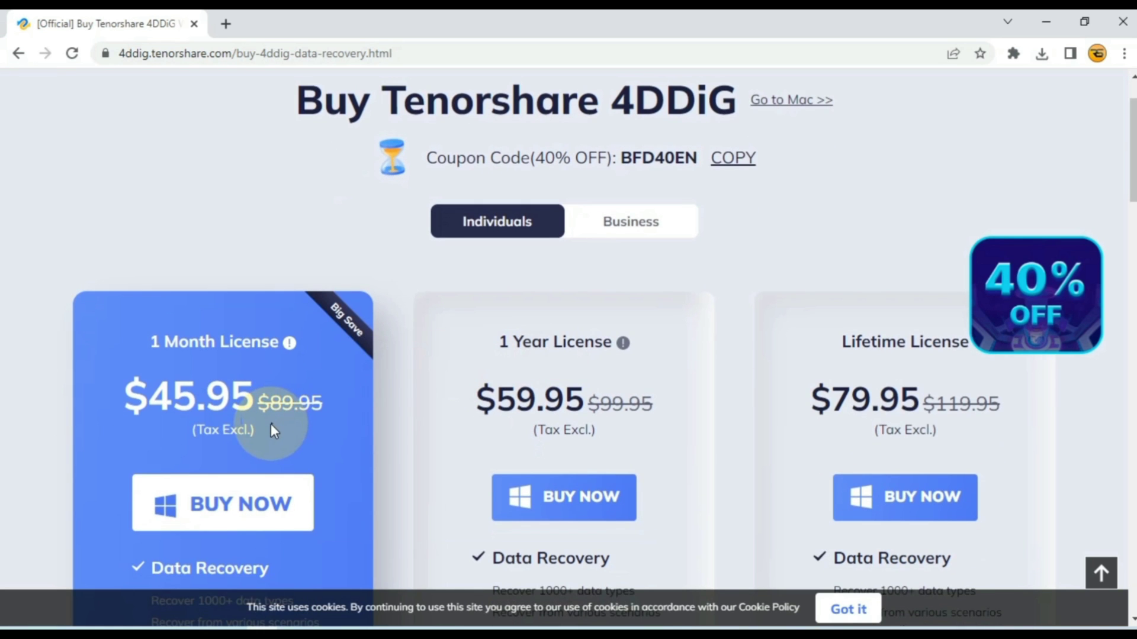
{"action": "scroll", "coordinate": [271, 423], "scroll_direction": "down", "scroll_amount": 3}
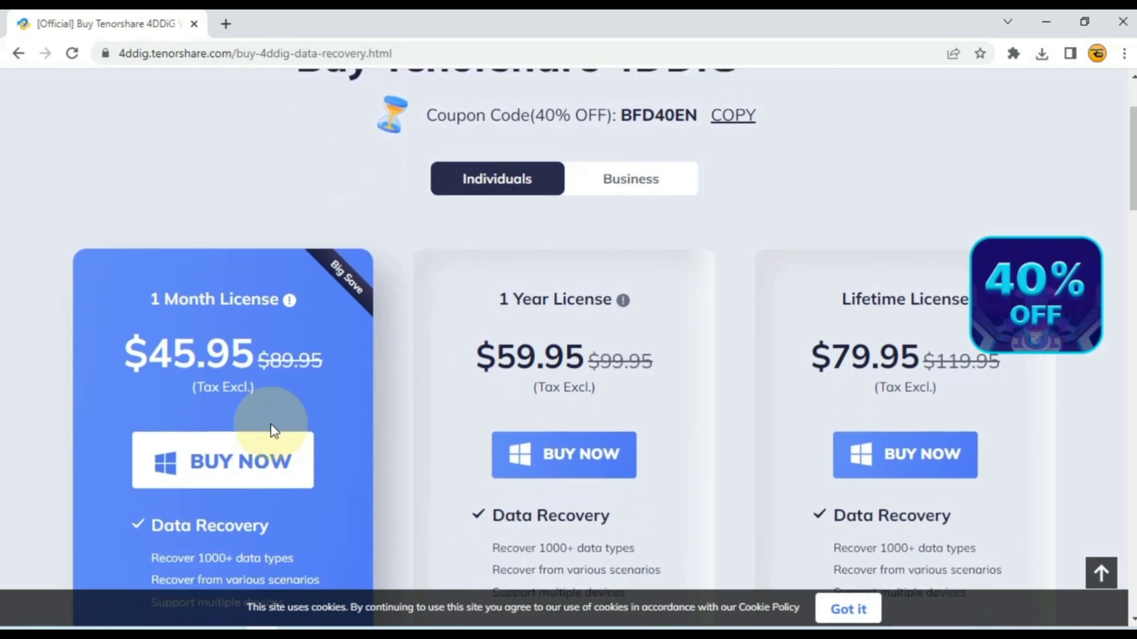
{"action": "scroll", "coordinate": [271, 427], "scroll_direction": "down", "scroll_amount": 2}
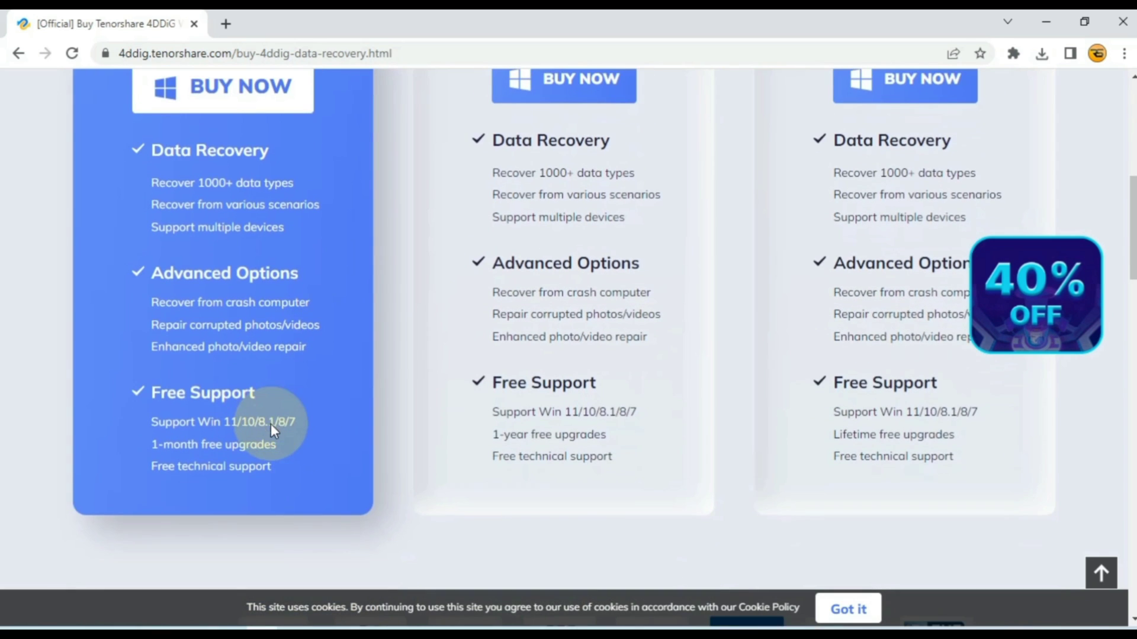
{"action": "scroll", "coordinate": [592, 394], "scroll_direction": "up", "scroll_amount": 3}
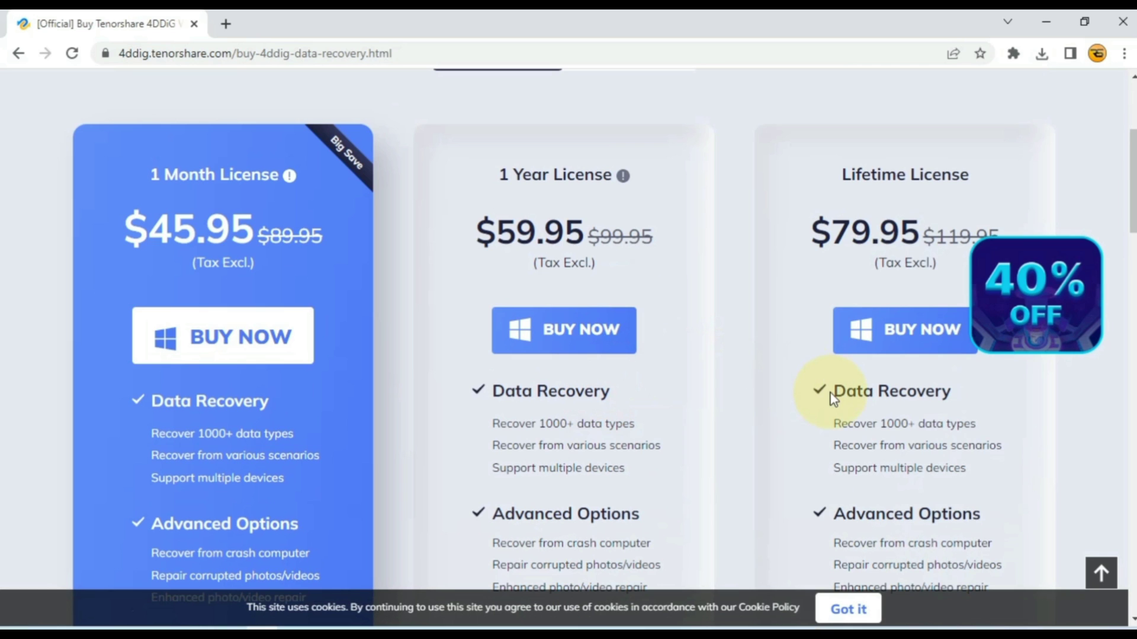
{"action": "scroll", "coordinate": [838, 396], "scroll_direction": "down", "scroll_amount": 2}
{"action": "scroll", "coordinate": [840, 399], "scroll_direction": "down", "scroll_amount": 1}
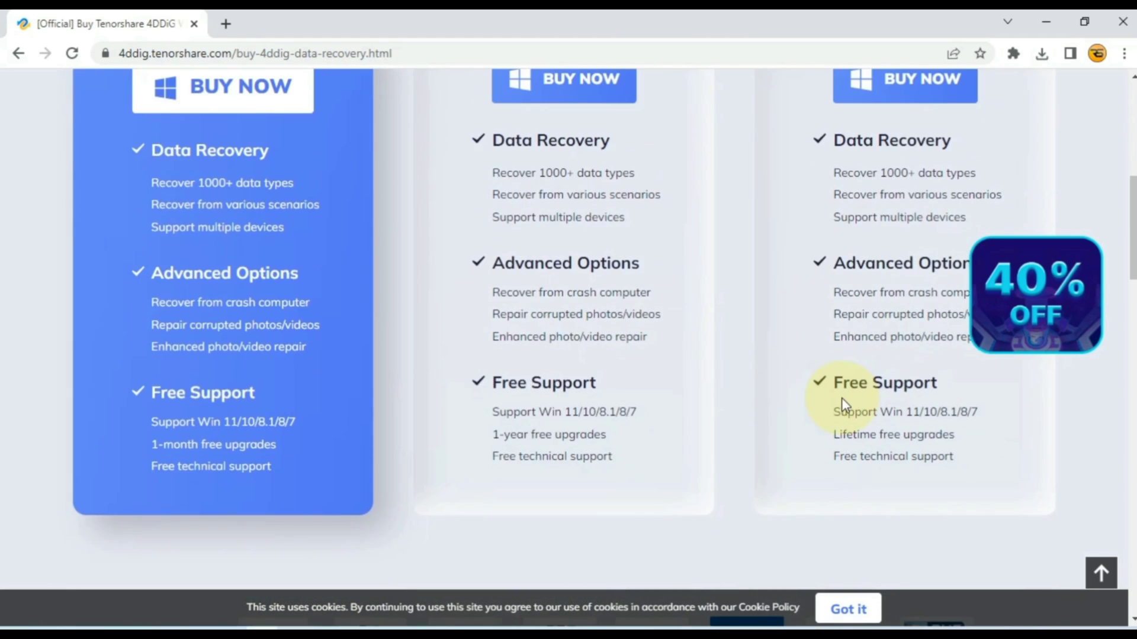
{"action": "scroll", "coordinate": [818, 452], "scroll_direction": "up", "scroll_amount": 1}
{"action": "scroll", "coordinate": [818, 460], "scroll_direction": "up", "scroll_amount": 2}
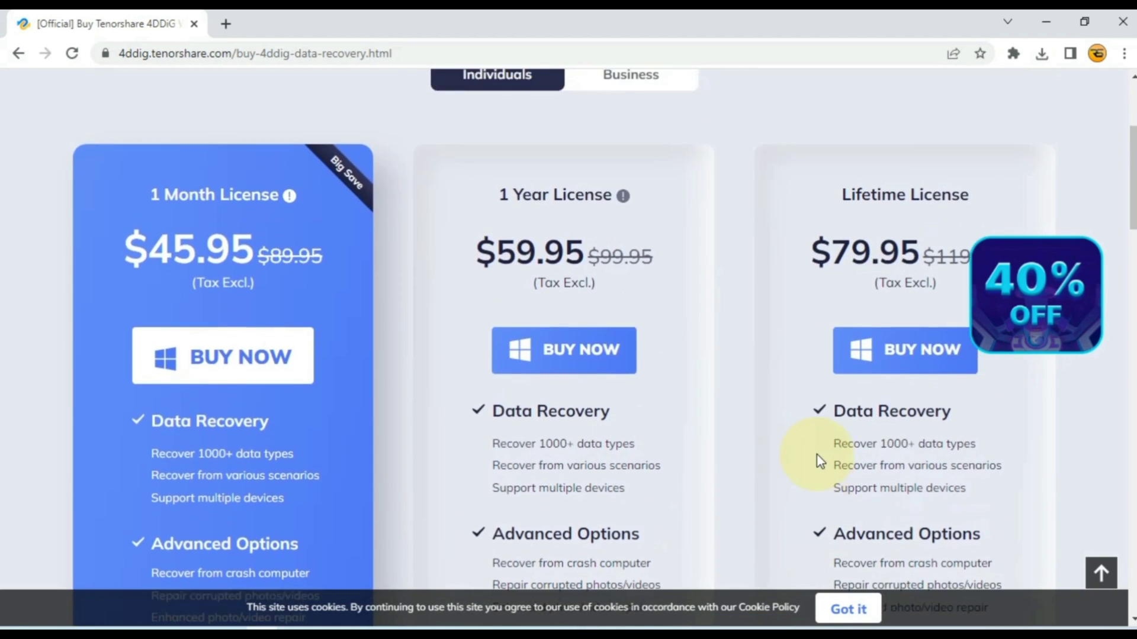
{"action": "scroll", "coordinate": [820, 459], "scroll_direction": "up", "scroll_amount": 3}
{"action": "left_click", "coordinate": [649, 313]}
{"action": "scroll", "coordinate": [677, 375], "scroll_direction": "down", "scroll_amount": 2}
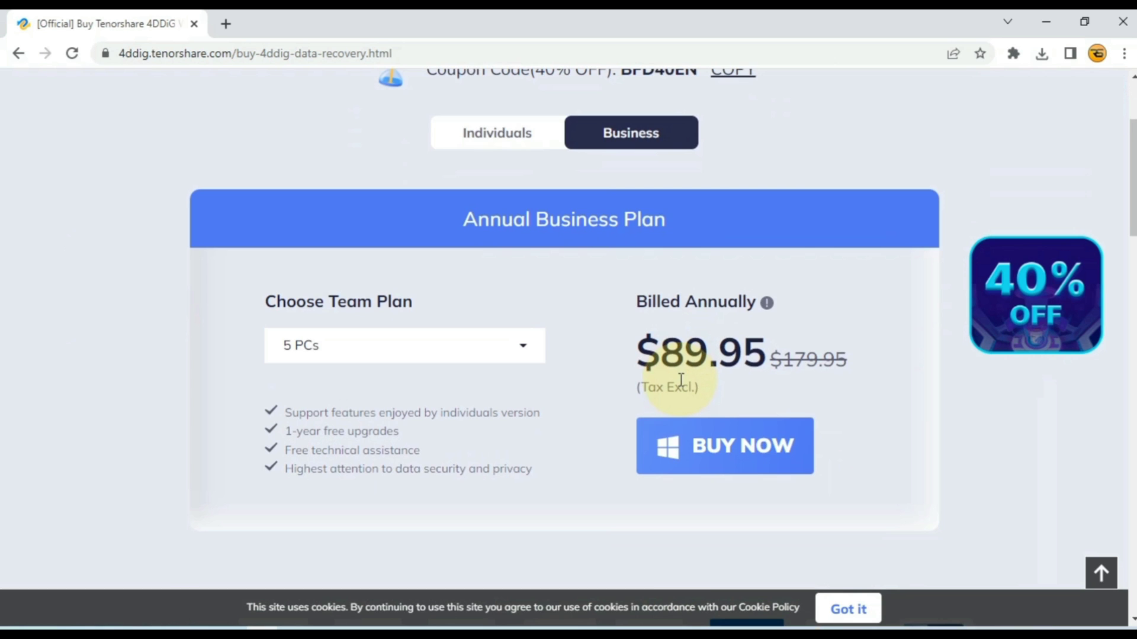
{"action": "scroll", "coordinate": [681, 381], "scroll_direction": "down", "scroll_amount": 1}
{"action": "scroll", "coordinate": [680, 388], "scroll_direction": "down", "scroll_amount": 2}
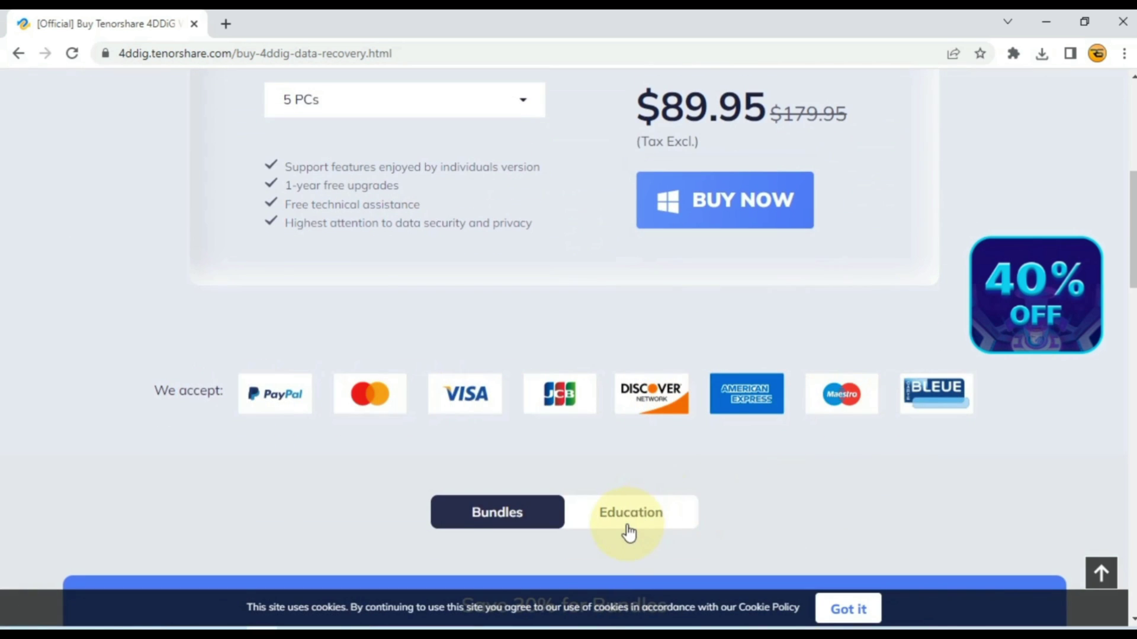
{"action": "scroll", "coordinate": [628, 531], "scroll_direction": "down", "scroll_amount": 1}
{"action": "scroll", "coordinate": [628, 531], "scroll_direction": "down", "scroll_amount": 1}
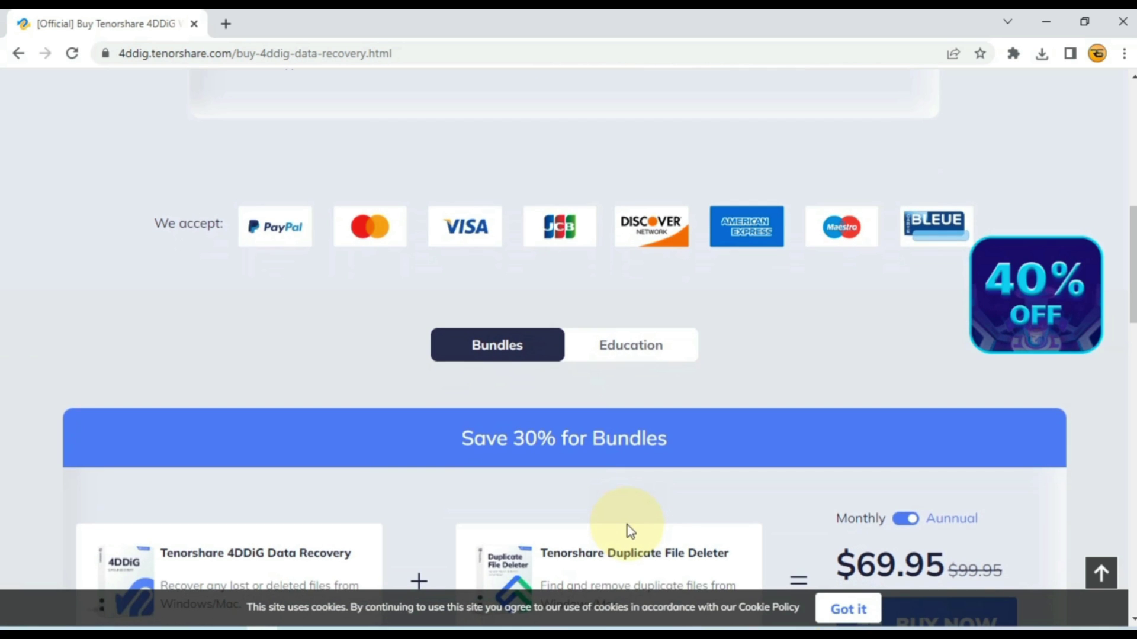
{"action": "left_click", "coordinate": [611, 353]}
{"action": "scroll", "coordinate": [619, 430], "scroll_direction": "down", "scroll_amount": 3}
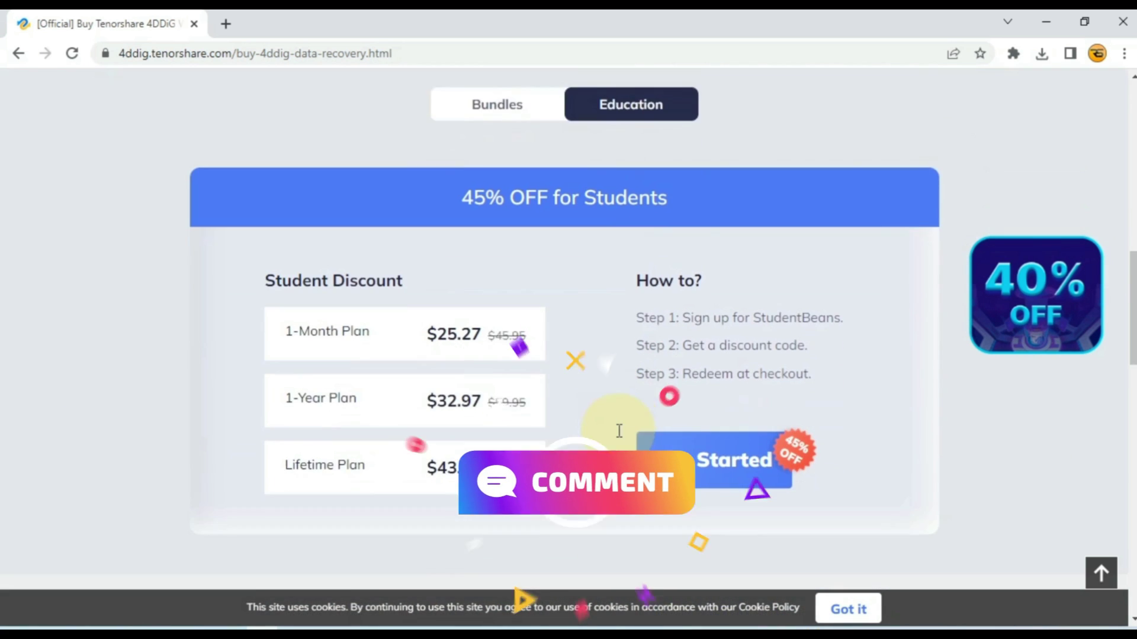
{"action": "scroll", "coordinate": [619, 431], "scroll_direction": "up", "scroll_amount": 3}
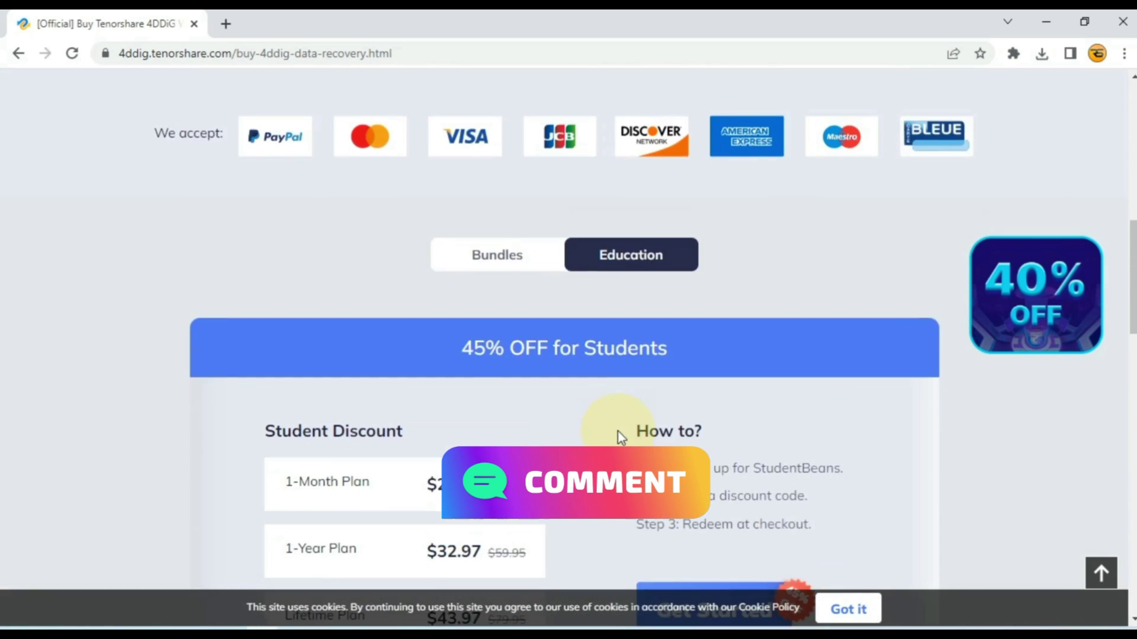
{"action": "left_click", "coordinate": [492, 255]}
{"action": "scroll", "coordinate": [595, 386], "scroll_direction": "down", "scroll_amount": 5}
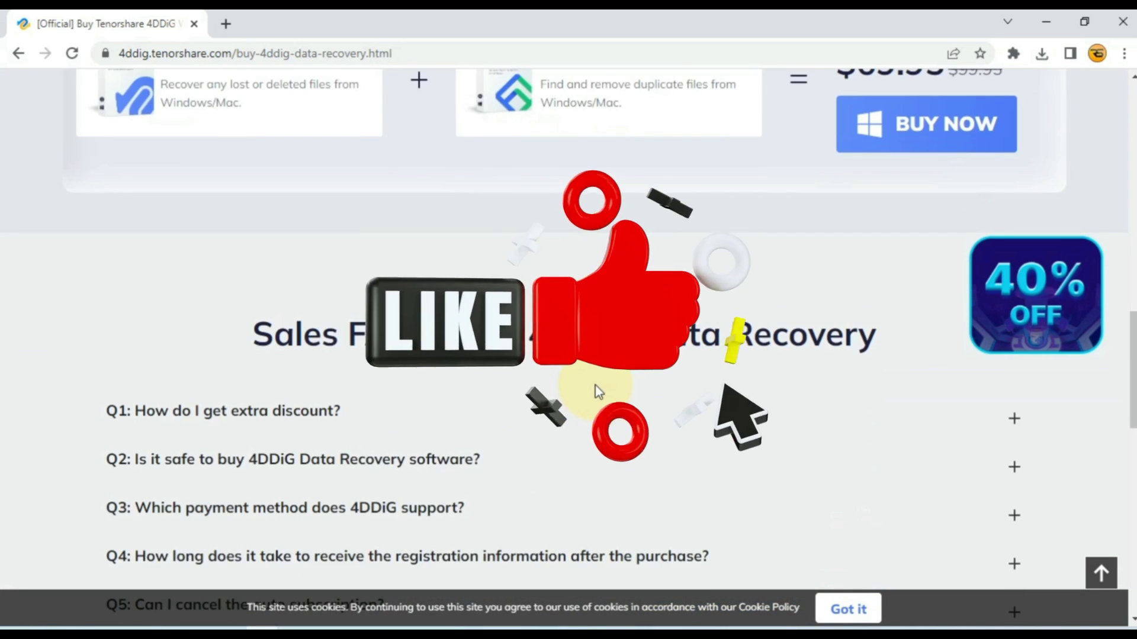
{"action": "scroll", "coordinate": [595, 392], "scroll_direction": "up", "scroll_amount": 5}
{"action": "scroll", "coordinate": [596, 389], "scroll_direction": "up", "scroll_amount": 6}
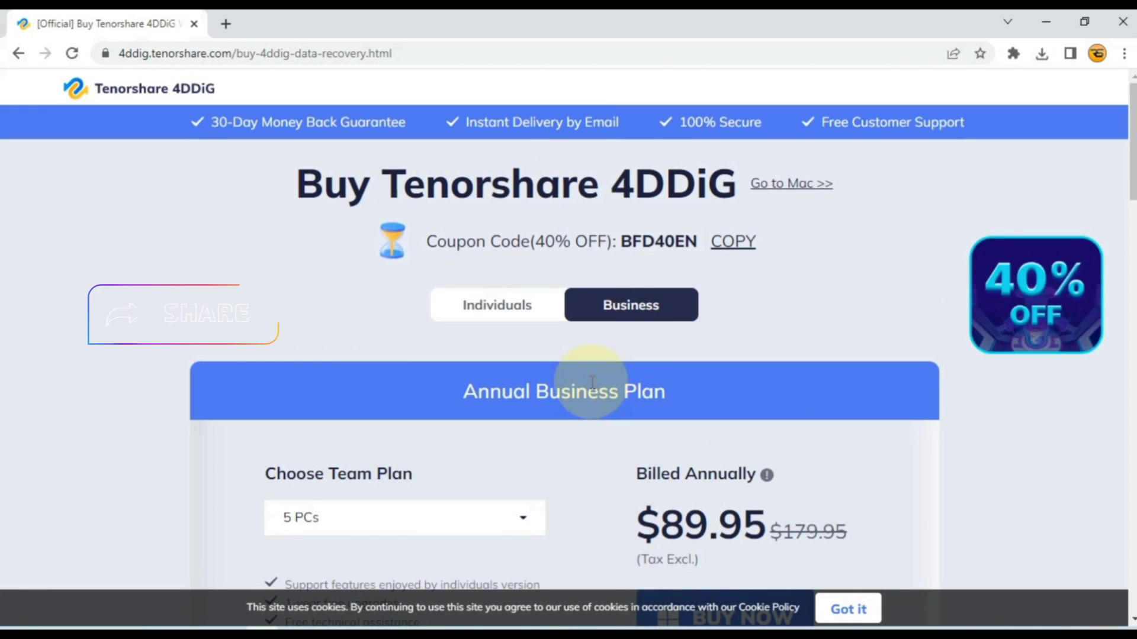
- Go back to the 4DDiG Windows Data Recovery product page
{"action": "left_click", "coordinate": [18, 54]}
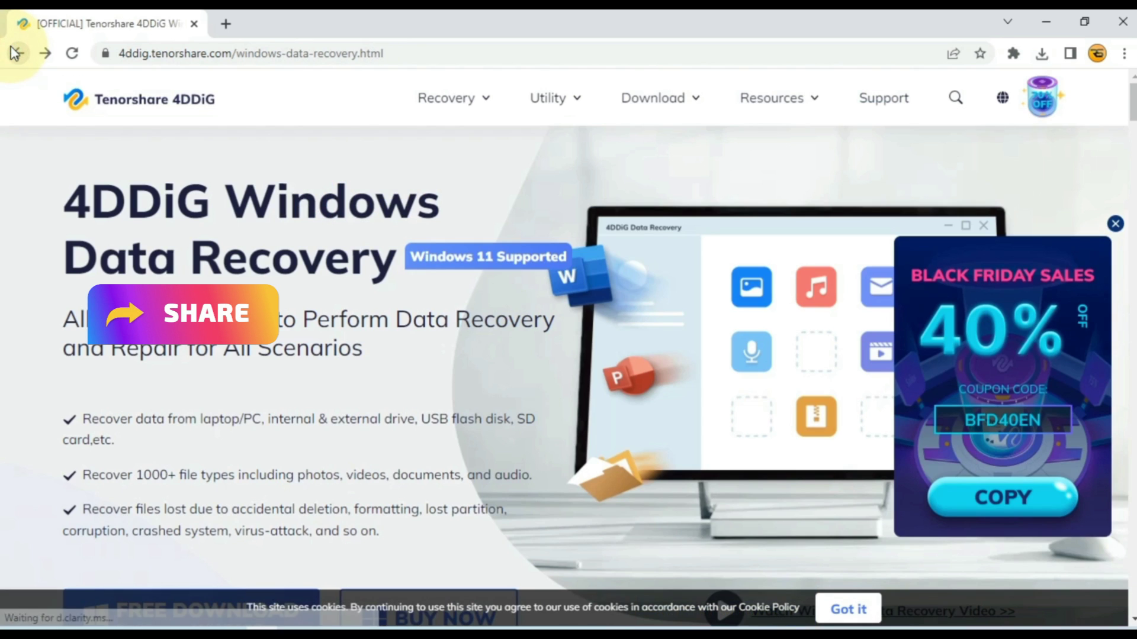
{"action": "scroll", "coordinate": [0, 187], "scroll_direction": "down", "scroll_amount": 1}
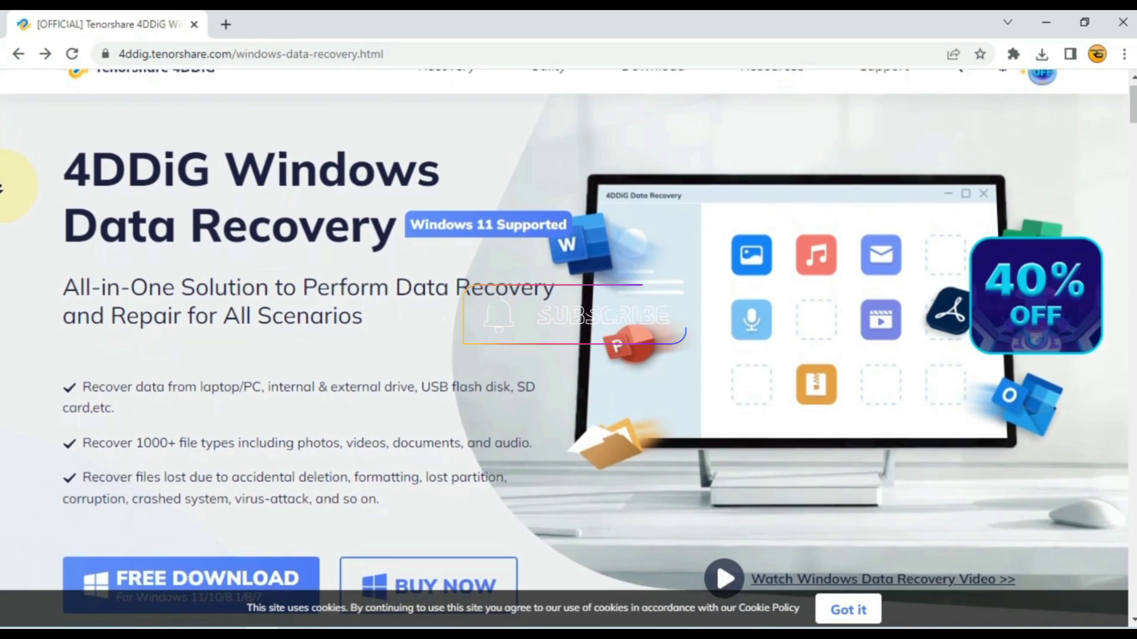
{"action": "scroll", "coordinate": [0, 187], "scroll_direction": "down", "scroll_amount": 2}
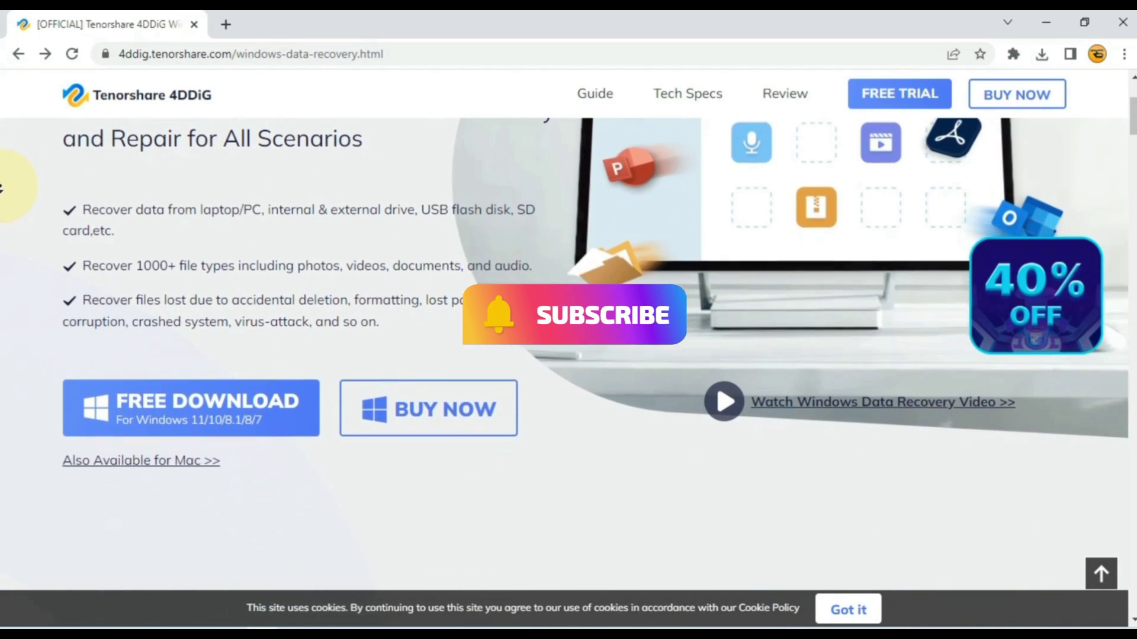